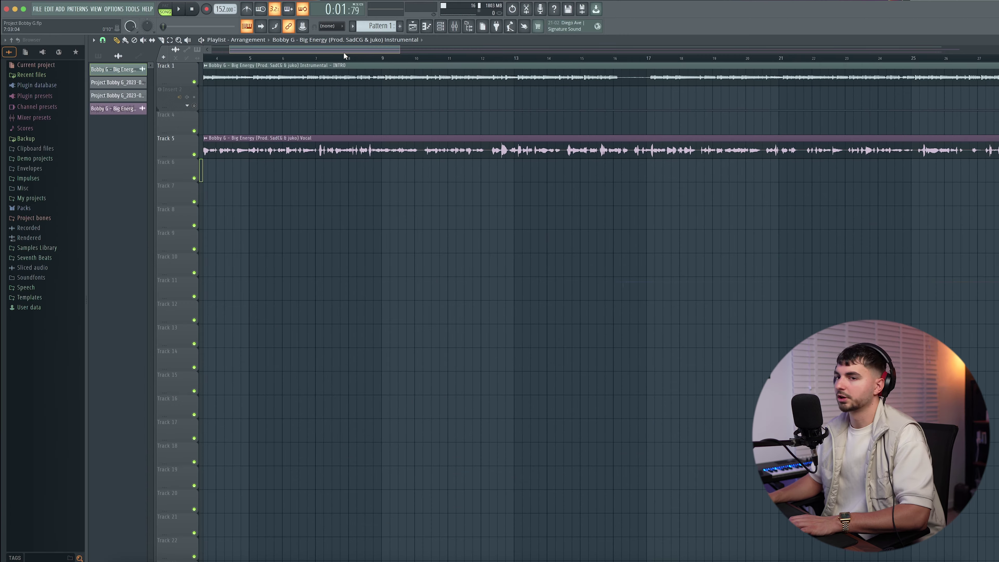
- Route the vocal audio clip to mixer track 3 and set its declicking mode to Generic (bleeding)
{"action": "scroll", "coordinate": [343, 53], "scroll_direction": "right", "scroll_amount": 1}
{"action": "double_click", "coordinate": [376, 146]}
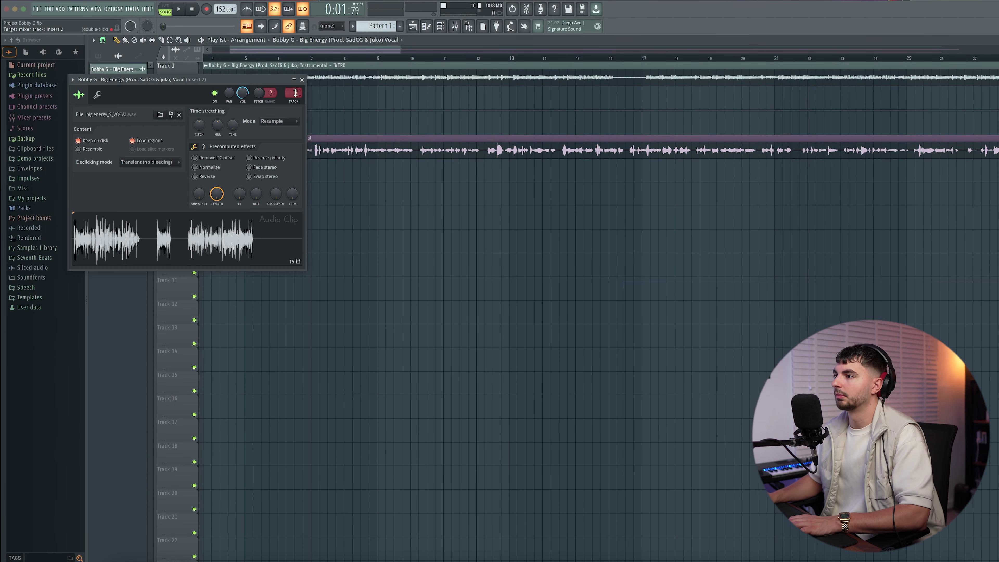
{"action": "left_click", "coordinate": [162, 162]}
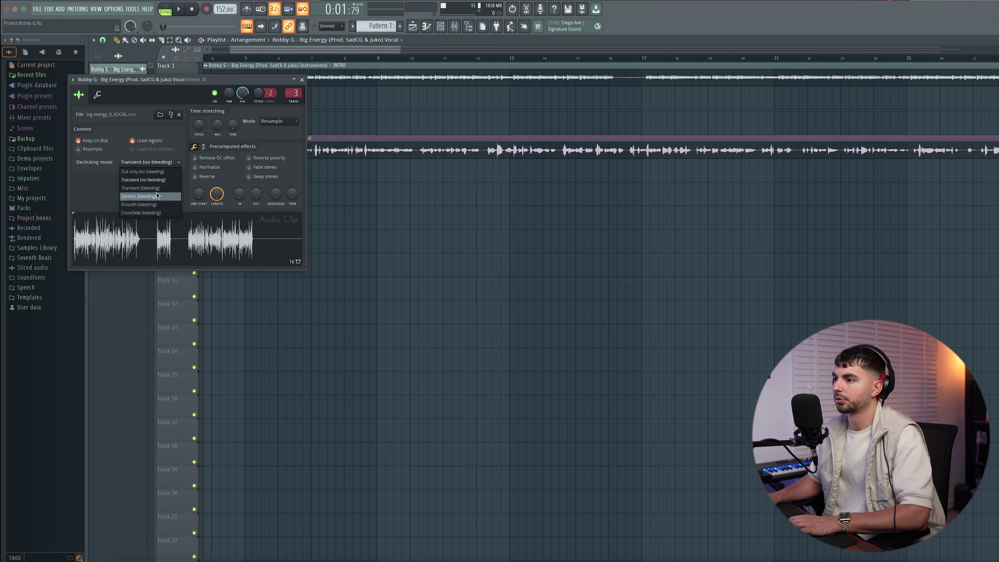
{"action": "left_click", "coordinate": [159, 197]}
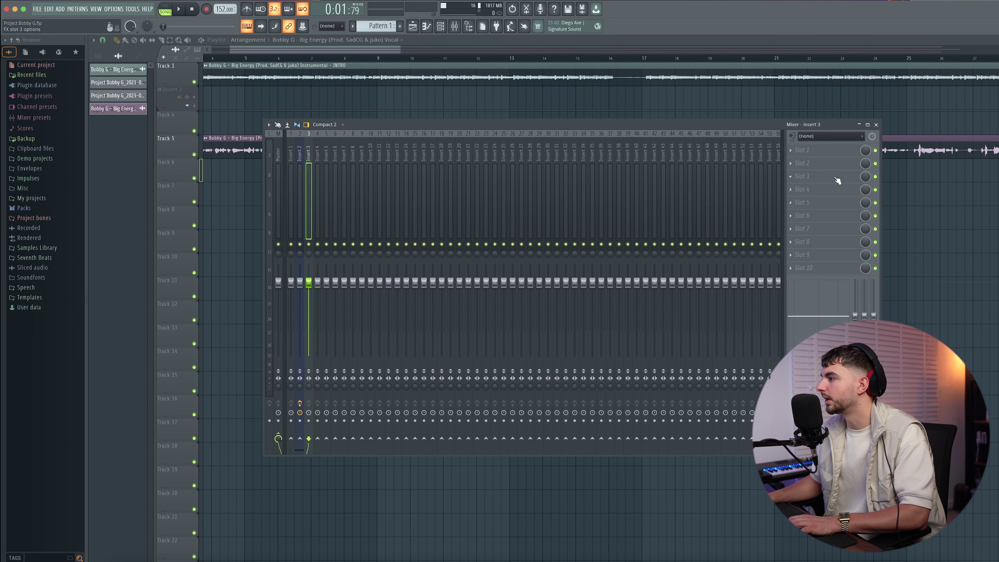
- Load FabFilter Pro-Q 3 into the first effect slot of mixer Insert 3
{"action": "left_click", "coordinate": [812, 152]}
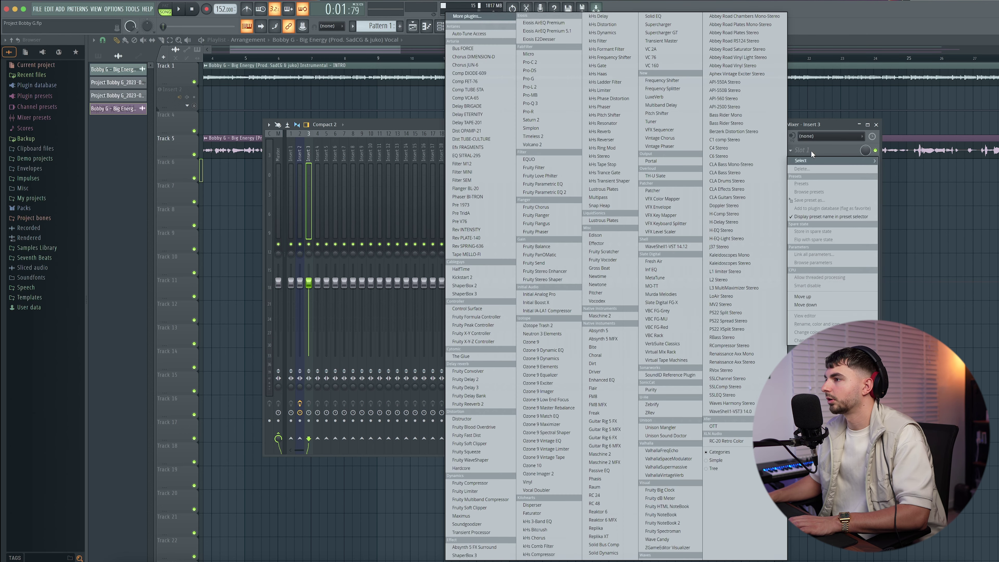
{"action": "left_click", "coordinate": [530, 103]}
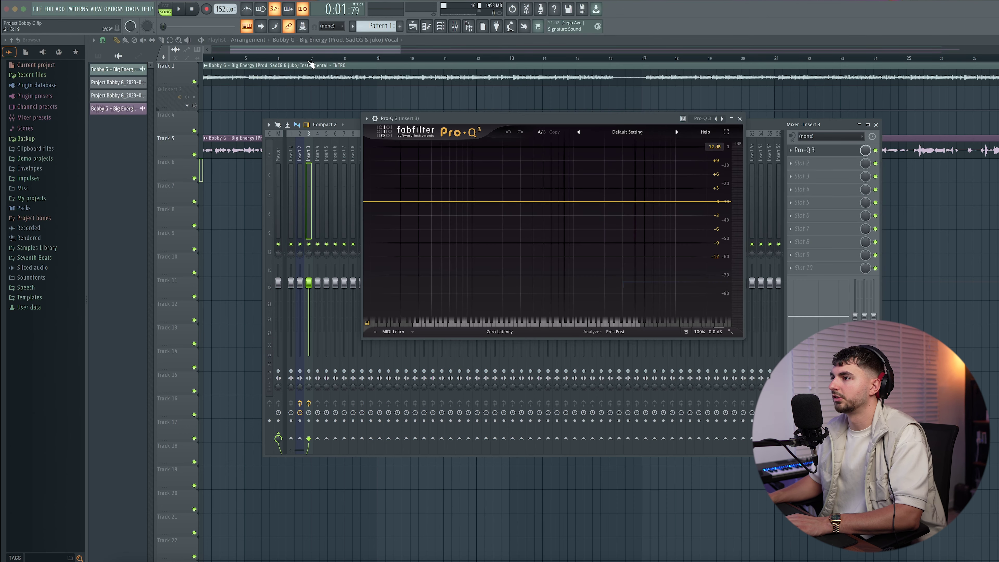
{"action": "key", "text": "F9"}
{"action": "scroll", "coordinate": [264, 67], "scroll_direction": "left", "scroll_amount": 3}
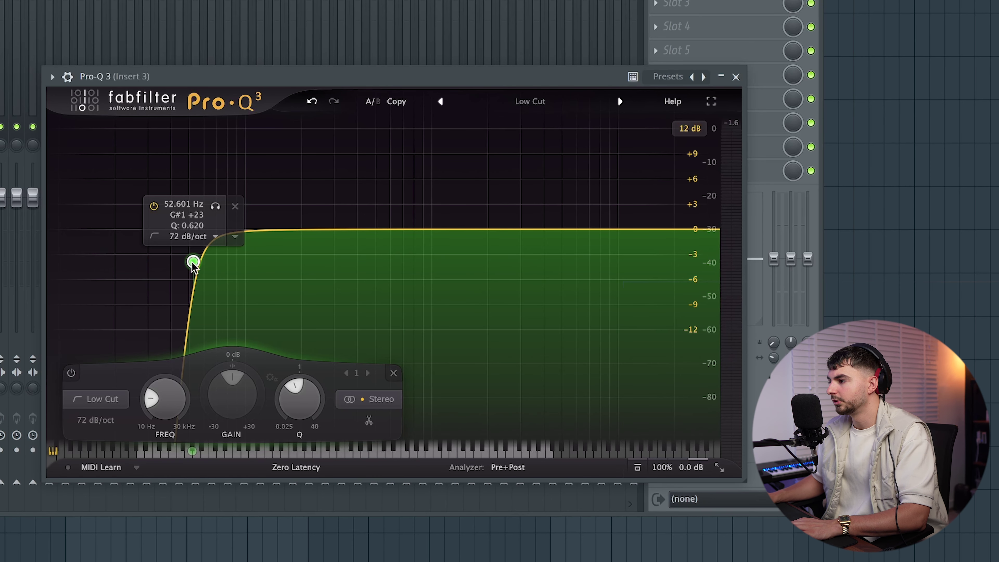
- Shape the low cut in the first Pro-Q 3 to about 82 Hz with a 48 dB/oct slope and a gentle knee
{"action": "left_click_drag", "start_coordinate": [192, 264], "coordinate": [212, 276]}
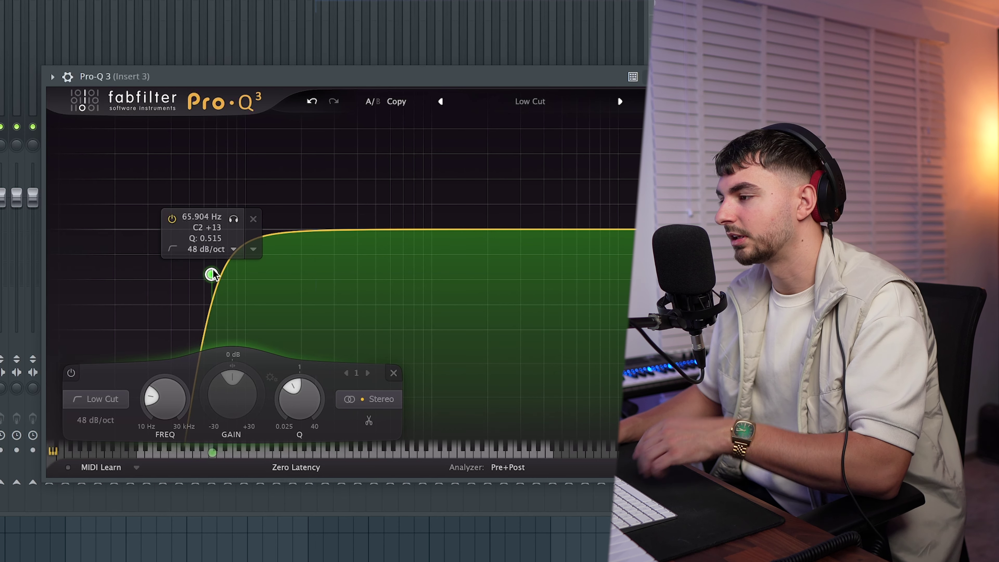
{"action": "scroll", "coordinate": [265, 233], "scroll_direction": "up", "scroll_amount": 1}
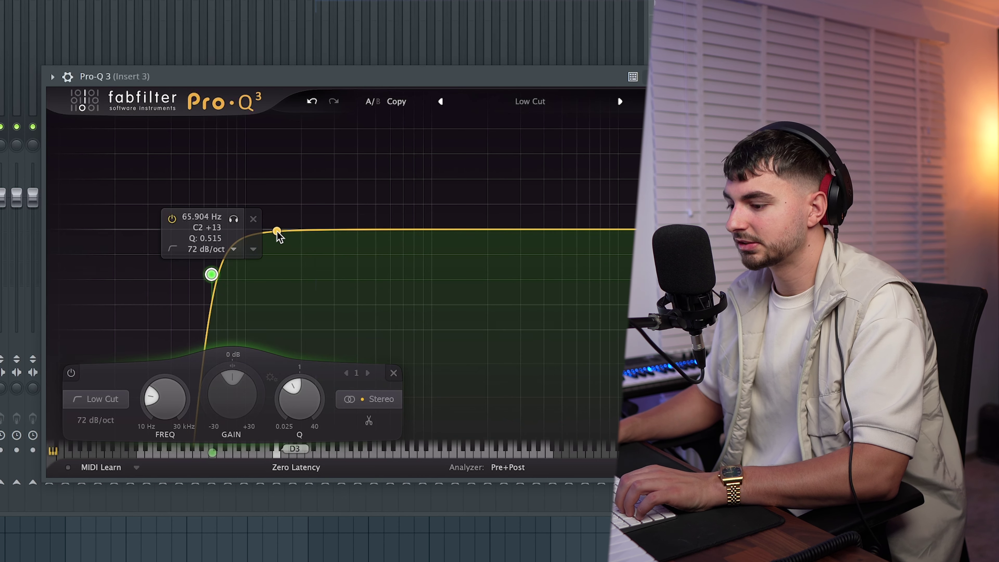
{"action": "left_click_drag", "start_coordinate": [214, 287], "coordinate": [229, 292]}
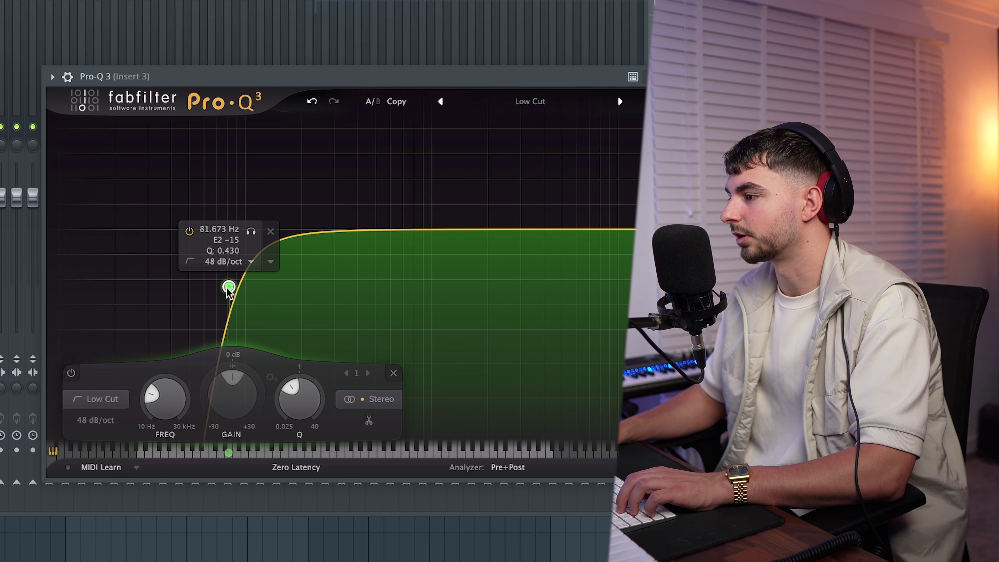
{"action": "left_click_drag", "start_coordinate": [229, 291], "coordinate": [227, 305]}
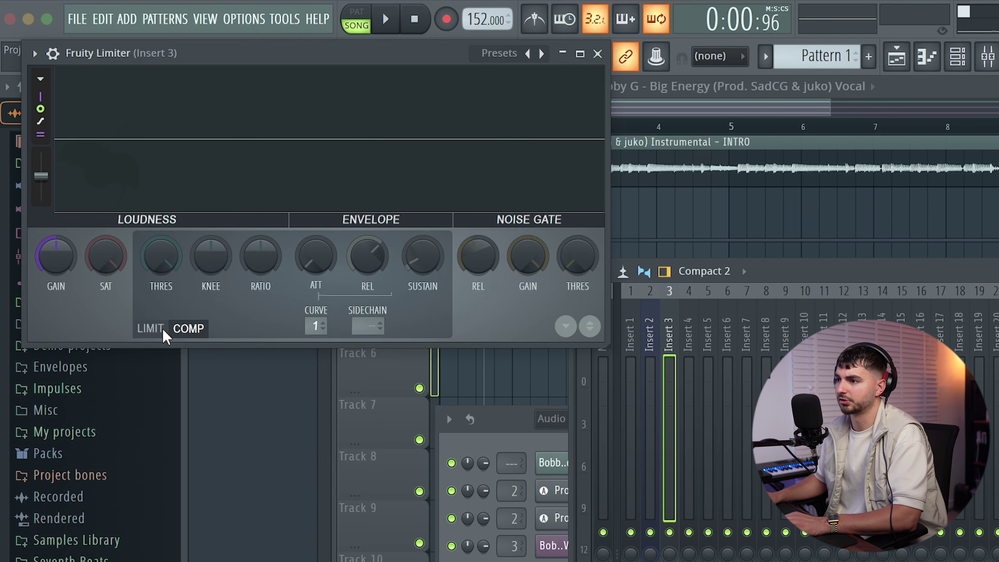
- Put Fruity Limiter on Insert 3 in compressor mode, reposition its window and set the ratio to 3.6:1
{"action": "left_click", "coordinate": [152, 329]}
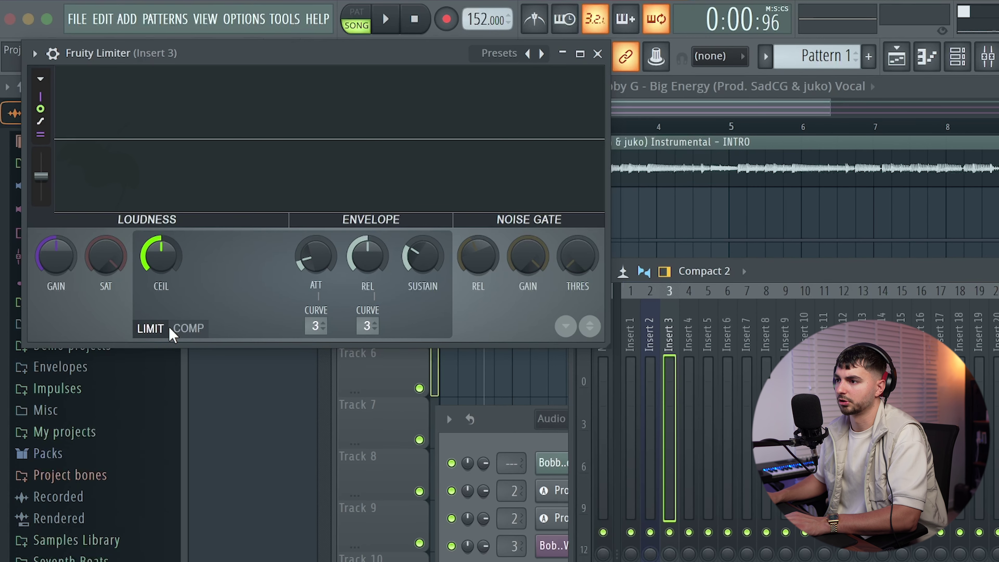
{"action": "left_click", "coordinate": [189, 328]}
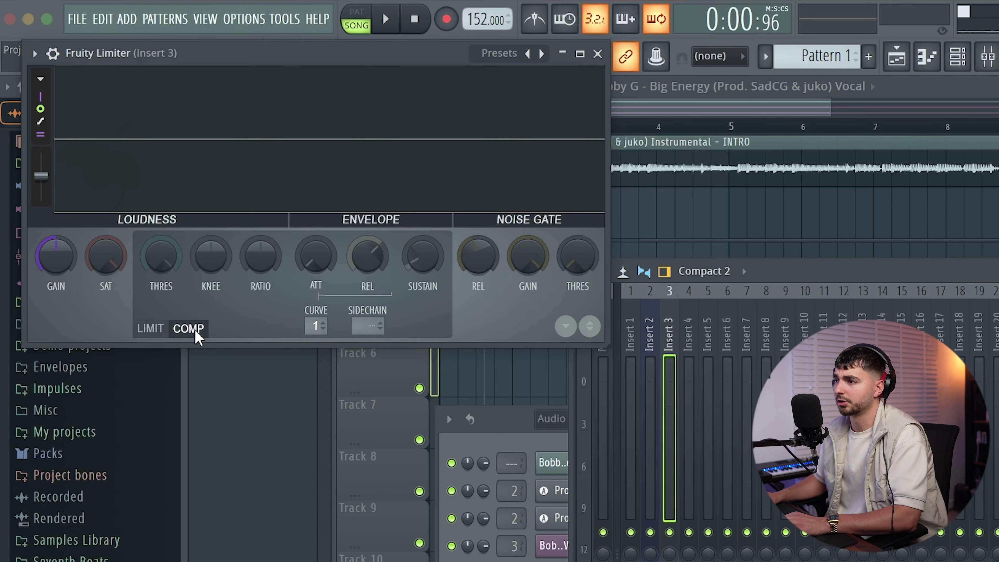
{"action": "left_click_drag", "start_coordinate": [287, 53], "coordinate": [452, 189]}
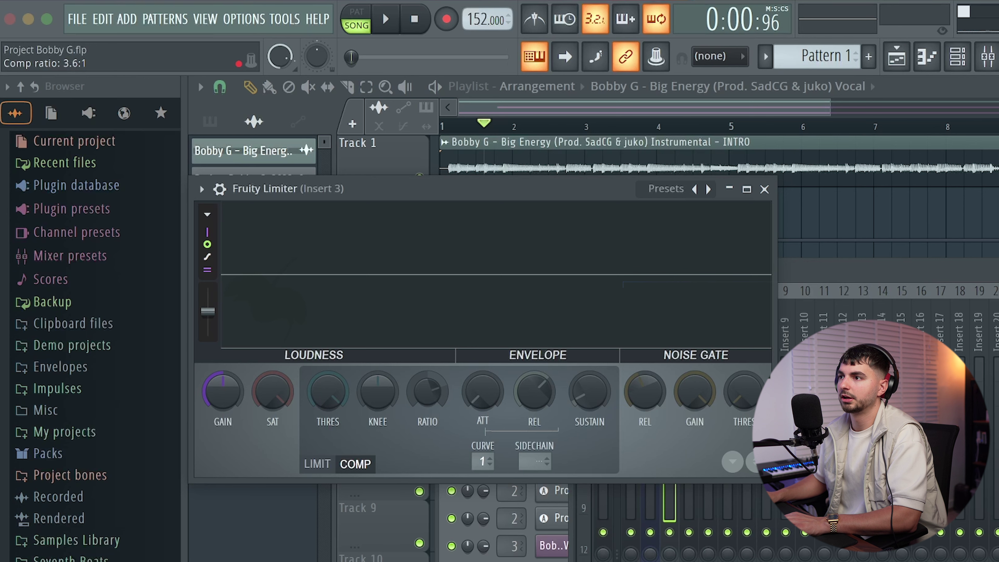
- Lower the compressor threshold to about -18.7 dB while playing back the vocal
{"action": "key", "text": "space"}
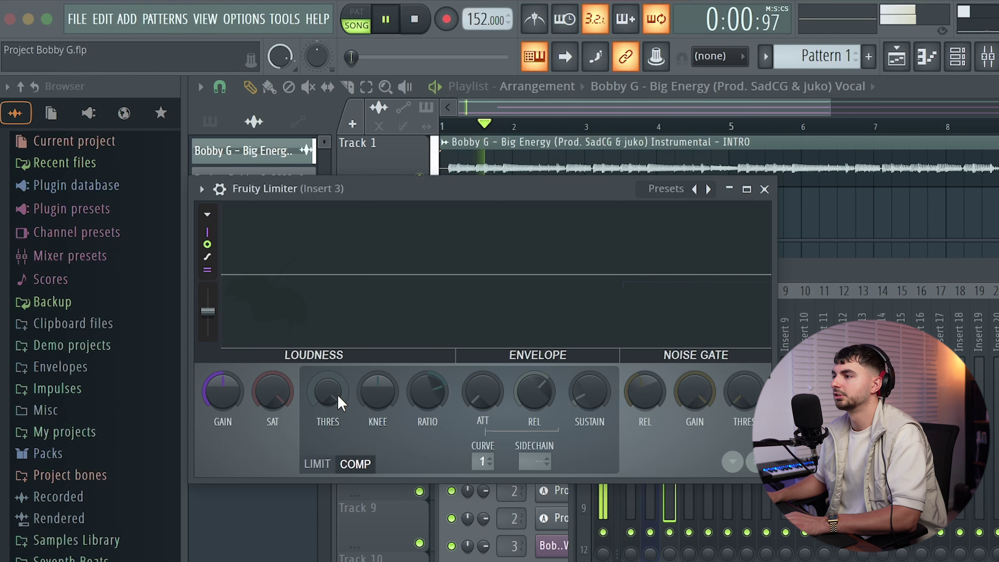
{"action": "left_click_drag", "start_coordinate": [340, 402], "coordinate": [340, 490]}
{"action": "scroll", "coordinate": [337, 395], "scroll_direction": "down", "scroll_amount": 2}
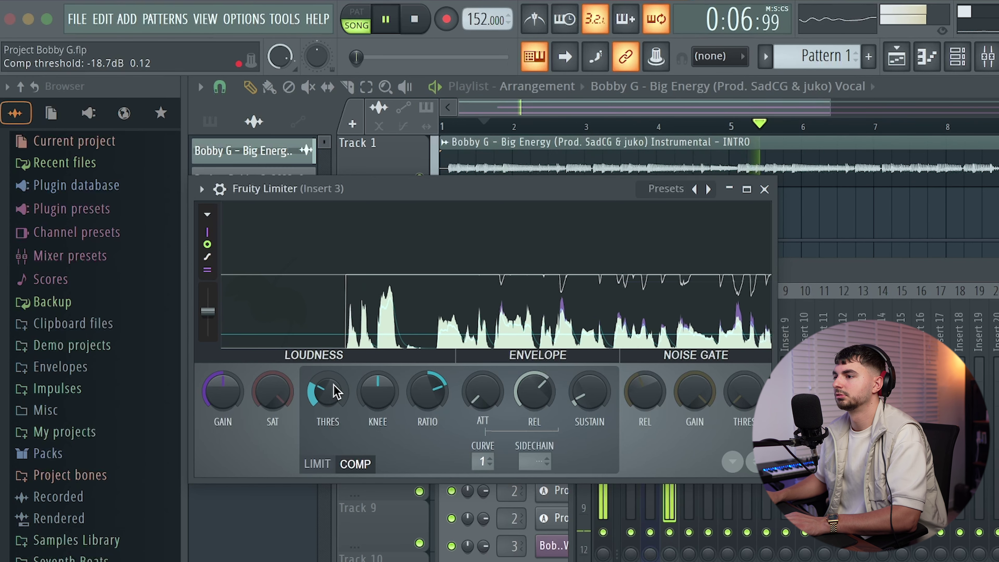
{"action": "scroll", "coordinate": [337, 393], "scroll_direction": "down", "scroll_amount": 2}
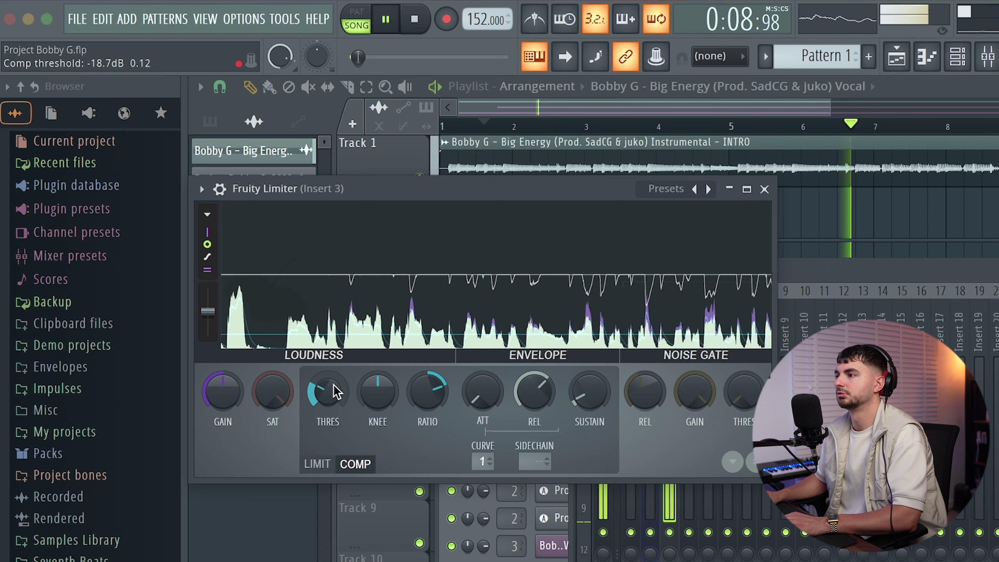
{"action": "key", "text": "space"}
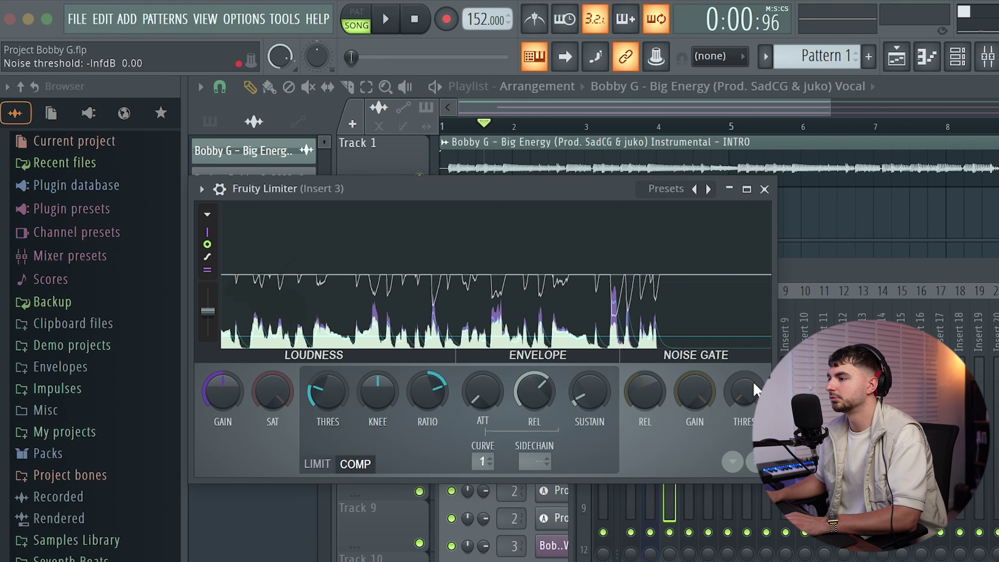
- Adjust the noise gate threshold in Fruity Limiter while auditioning the vocal
{"action": "key", "text": "space"}
{"action": "key", "text": "space"}
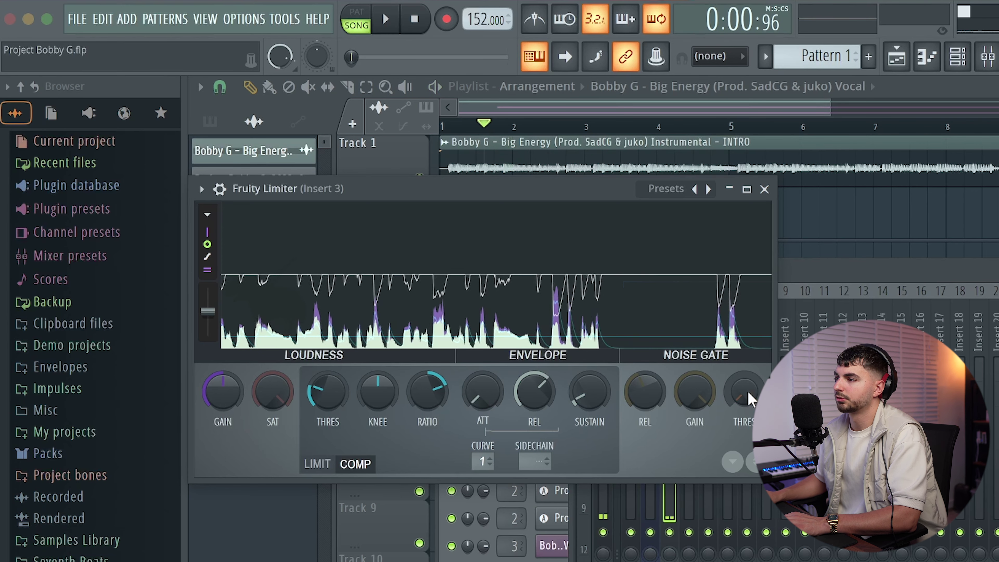
{"action": "left_click_drag", "start_coordinate": [740, 391], "coordinate": [739, 377]}
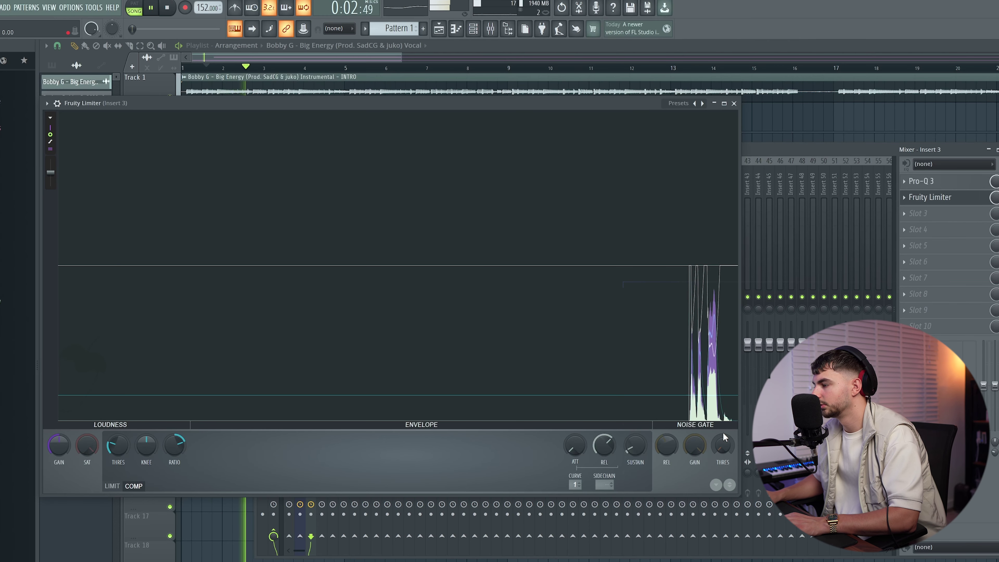
{"action": "left_click_drag", "start_coordinate": [723, 434], "coordinate": [724, 440]}
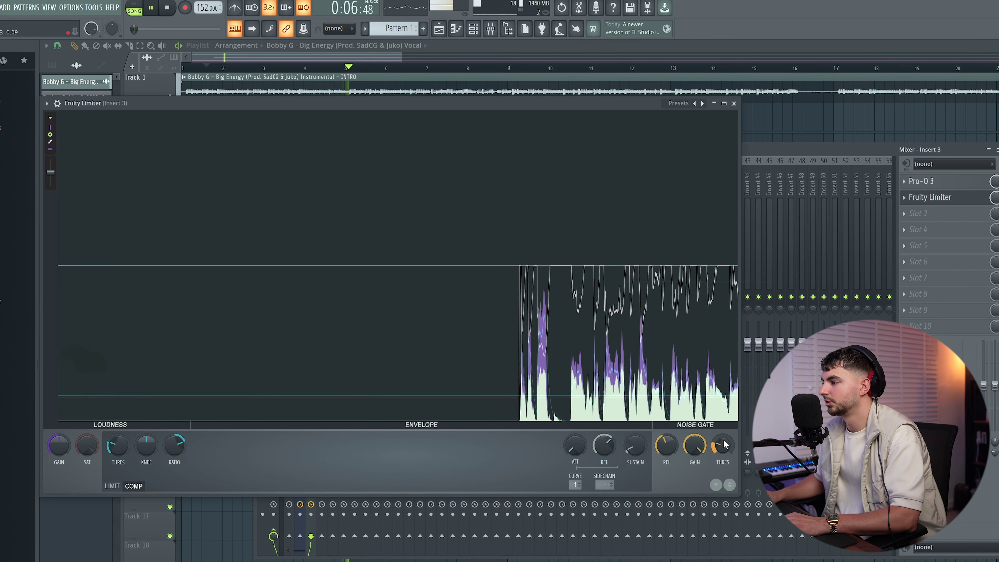
{"action": "key", "text": "space"}
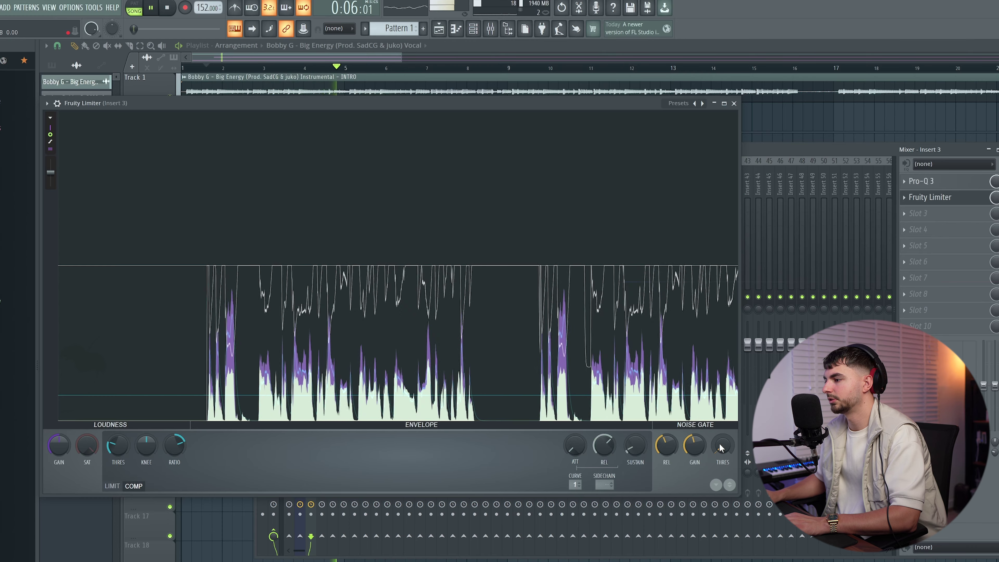
{"action": "key", "text": "space"}
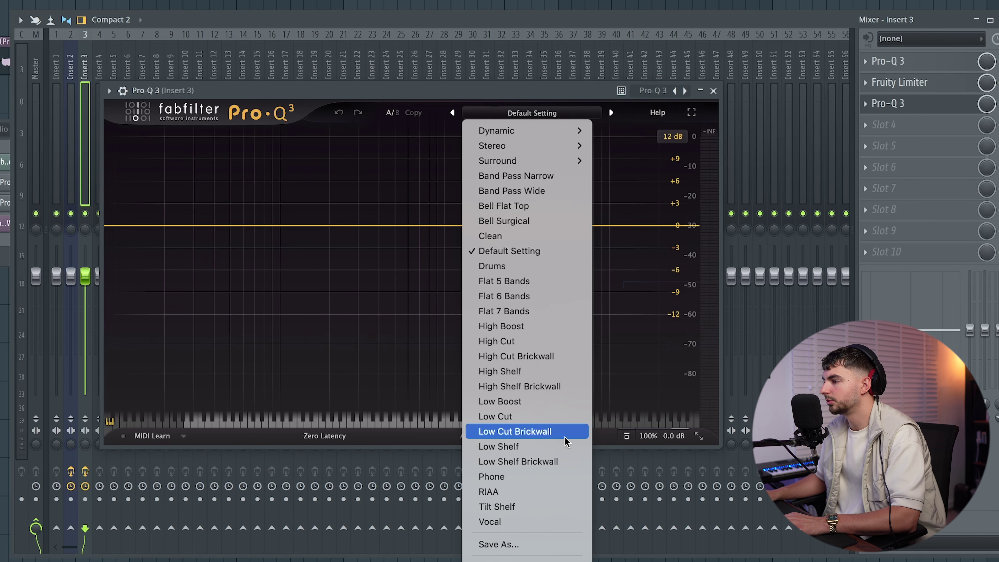
- Apply the Low Cut Brickwall preset to the second Pro-Q 3 and reshape it to about 78 Hz at 96 dB/oct
{"action": "left_click", "coordinate": [565, 431]}
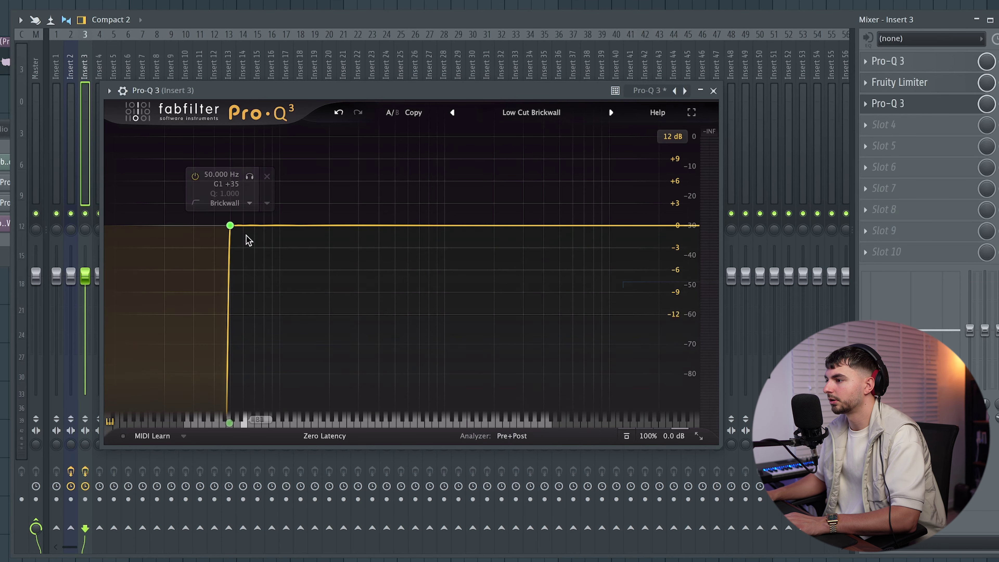
{"action": "left_click_drag", "start_coordinate": [231, 227], "coordinate": [262, 272]}
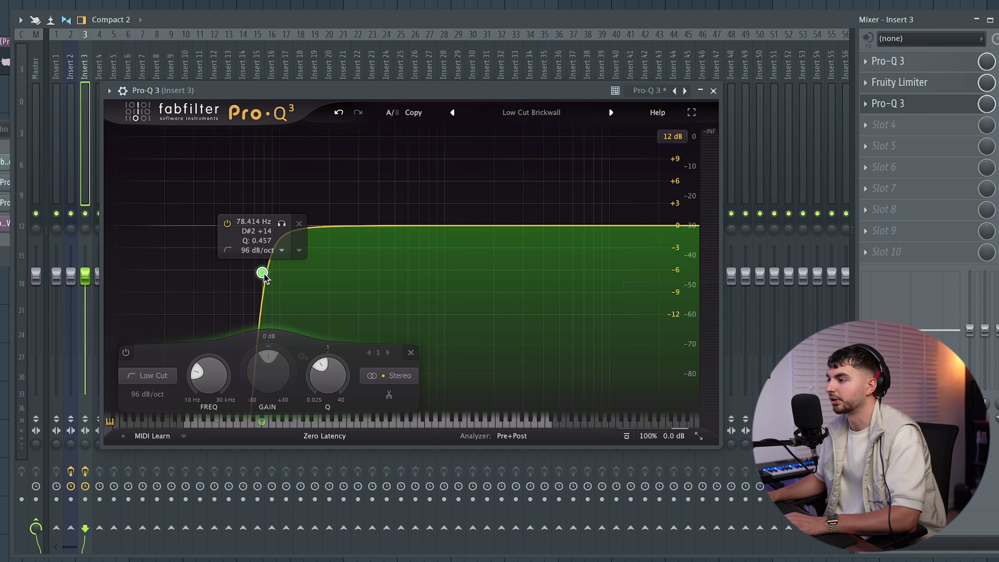
- Add a high shelf band with about +5 dB gain to the second Pro-Q 3 and set its frequency to 4500 Hz
{"action": "left_click", "coordinate": [464, 226]}
{"action": "right_click", "coordinate": [464, 225]}
{"action": "mouse_move", "coordinate": [486, 263]}
{"action": "left_click", "coordinate": [605, 262]}
{"action": "left_click_drag", "start_coordinate": [463, 226], "coordinate": [545, 206]}
{"action": "double_click", "coordinate": [537, 157]}
{"action": "type", "text": "4500"}
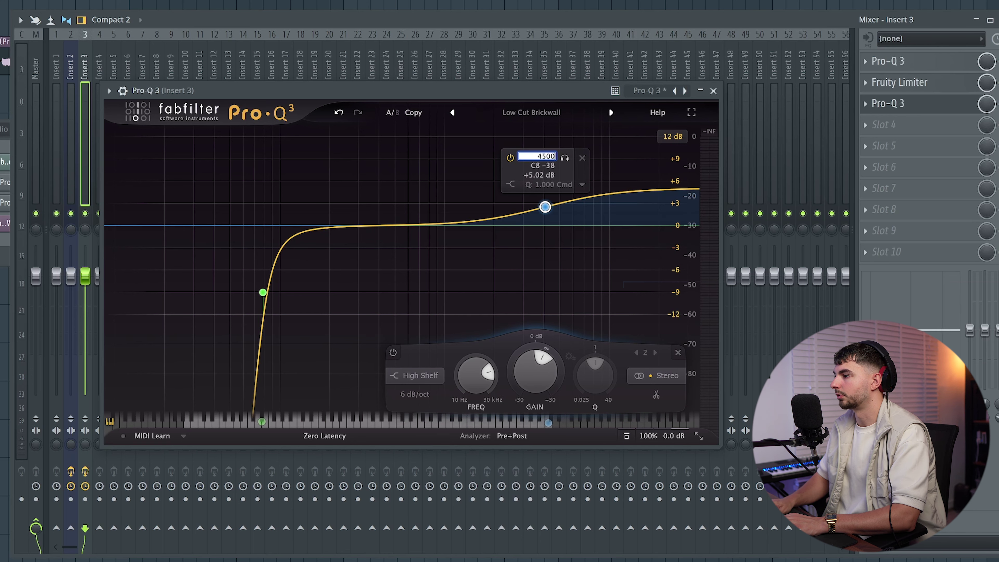
{"action": "key", "text": "Return"}
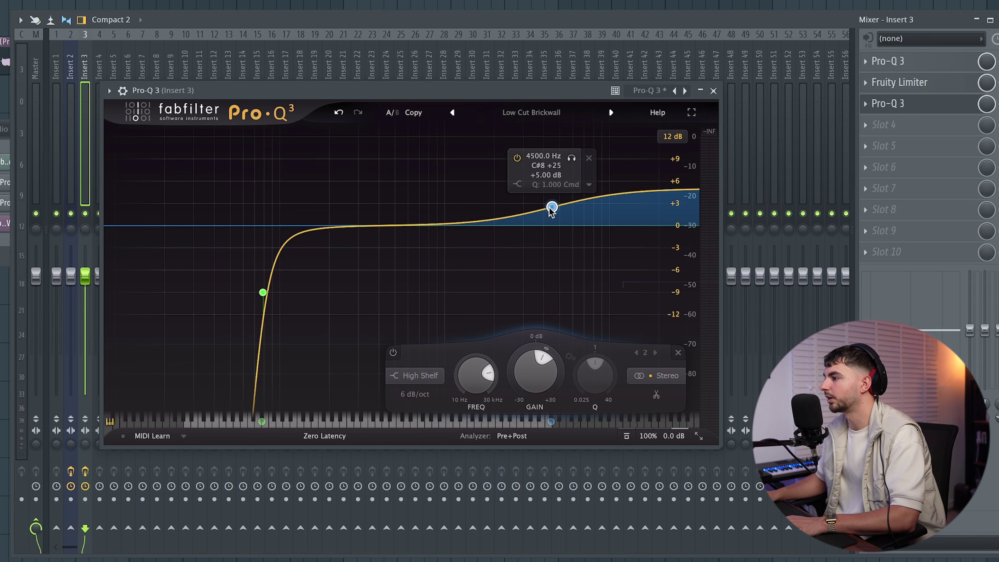
- Shift the high shelf to about 4440 Hz and +4.5 dB, and set its slope to 24 dB/oct
{"action": "left_click_drag", "start_coordinate": [550, 207], "coordinate": [549, 212]}
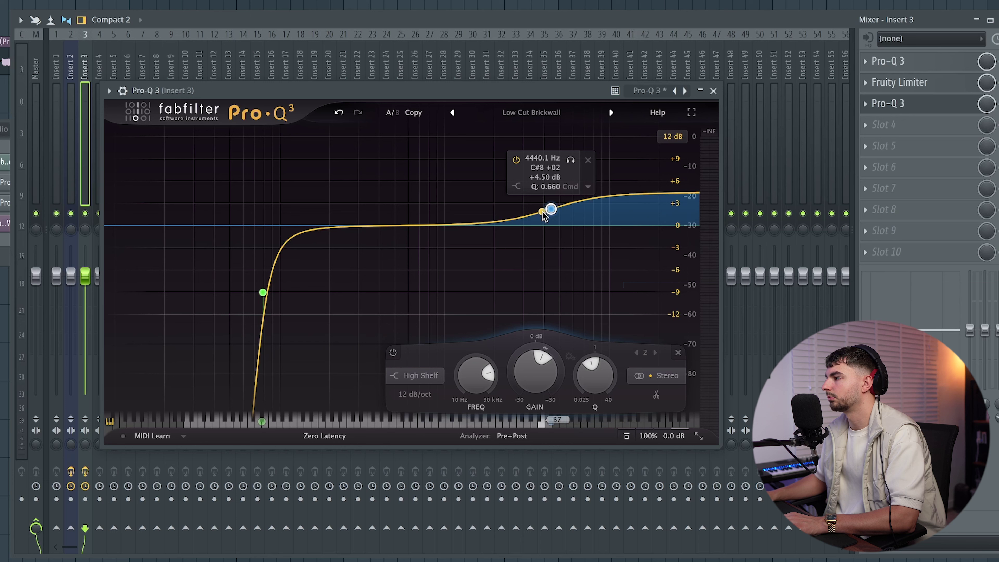
{"action": "right_click", "coordinate": [550, 208]}
{"action": "mouse_move", "coordinate": [609, 289]}
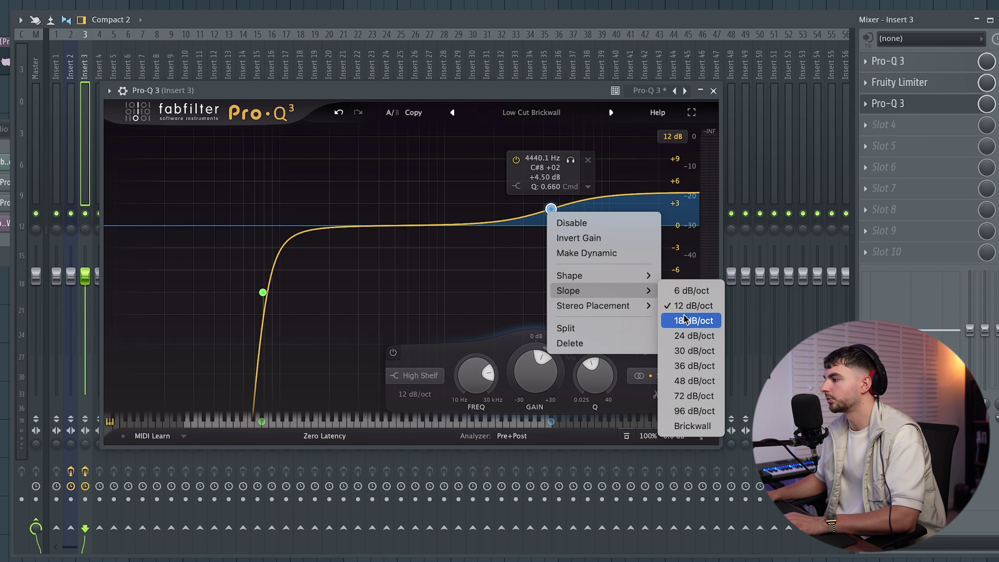
{"action": "left_click", "coordinate": [687, 336]}
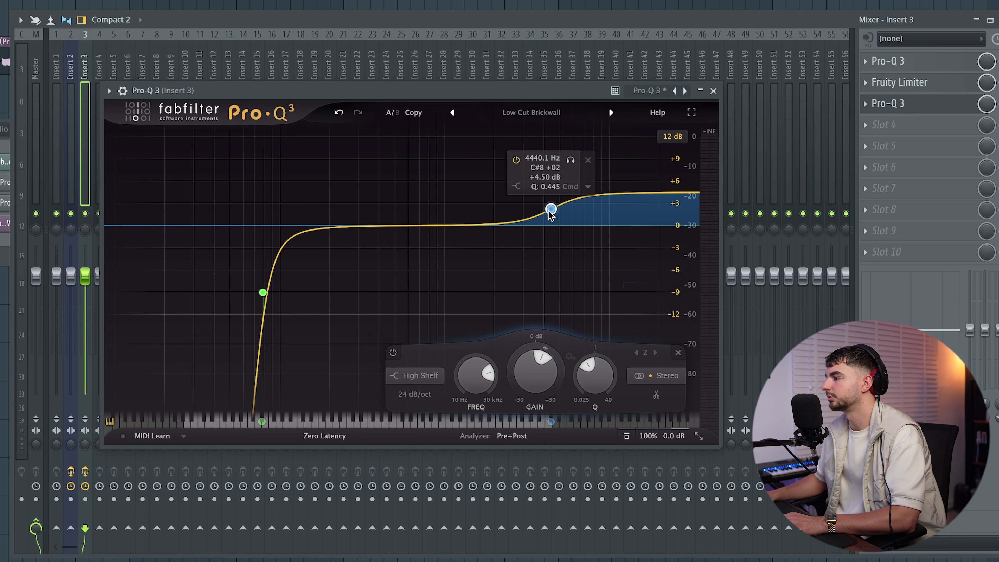
- Add a bell cut of about 3 dB in the low mids during playback and set its frequency to 150 Hz
{"action": "key", "text": "space"}
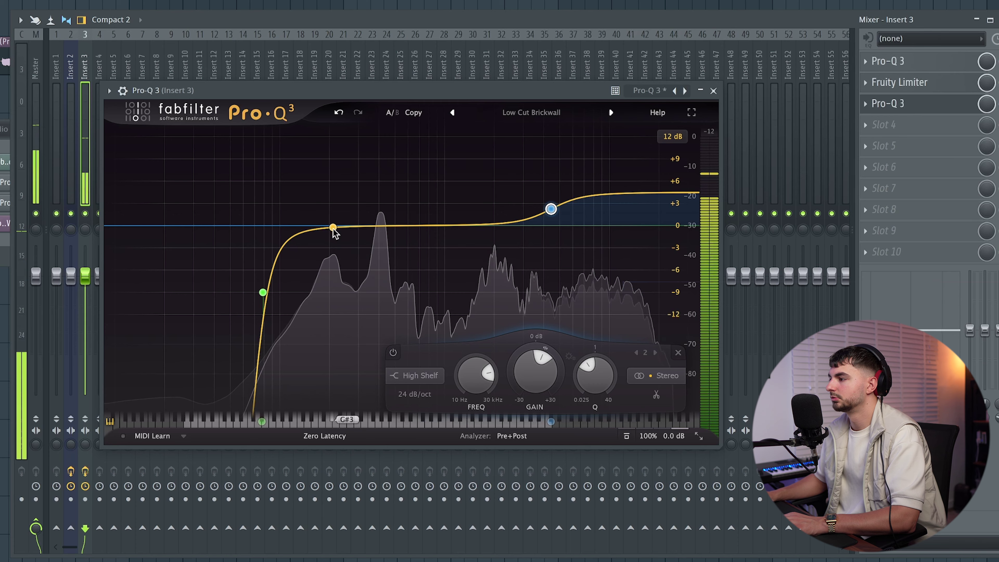
{"action": "left_click_drag", "start_coordinate": [358, 246], "coordinate": [323, 248]}
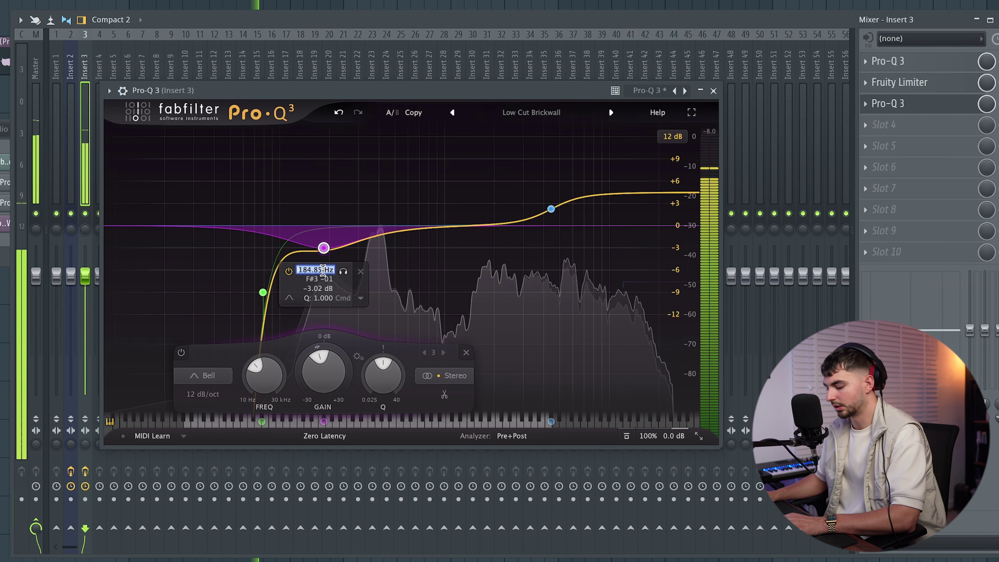
{"action": "type", "text": "150"}
{"action": "key", "text": "Return"}
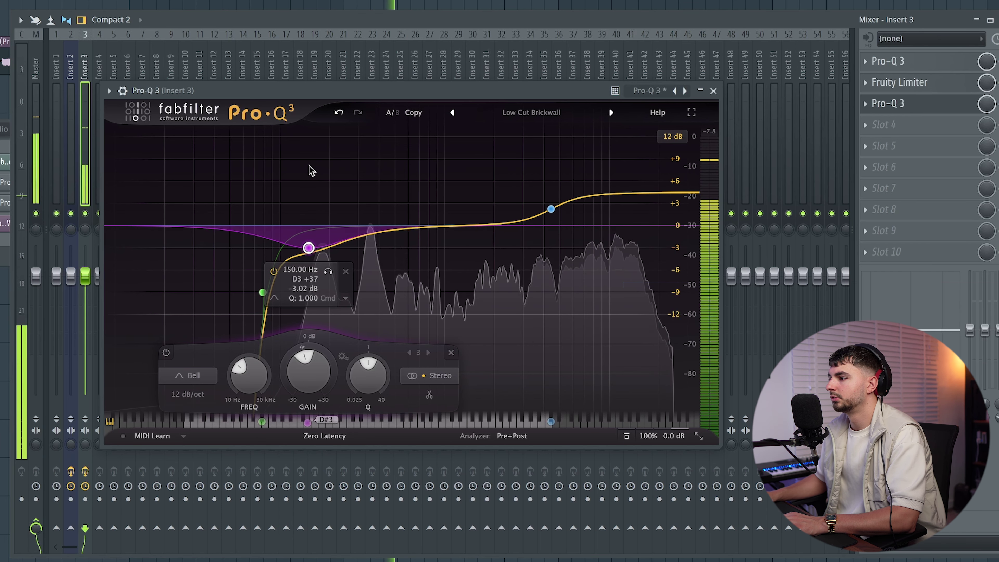
- Move the low-mid bell cut to about 184 Hz with a gain of about -2 dB while the vocal plays
{"action": "key", "text": "space"}
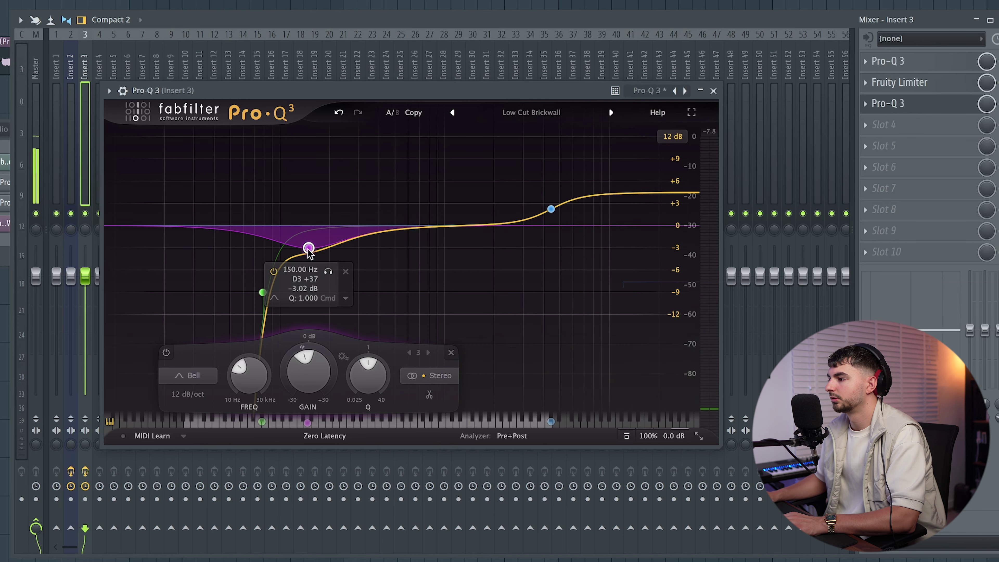
{"action": "key", "text": "space"}
{"action": "left_click_drag", "start_coordinate": [309, 251], "coordinate": [322, 252]}
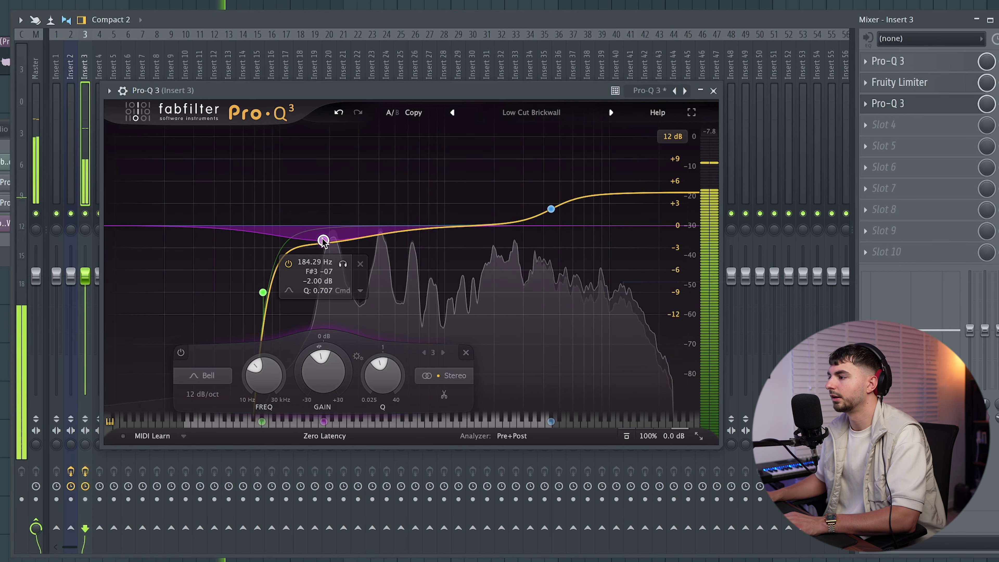
- Add a new band in the mids of the second Pro-Q 3, change its shape to Low Shelf, and place it near 790 Hz at -6 dB
{"action": "left_click", "coordinate": [472, 227]}
{"action": "left_click_drag", "start_coordinate": [473, 227], "coordinate": [450, 246]}
{"action": "right_click", "coordinate": [450, 246]}
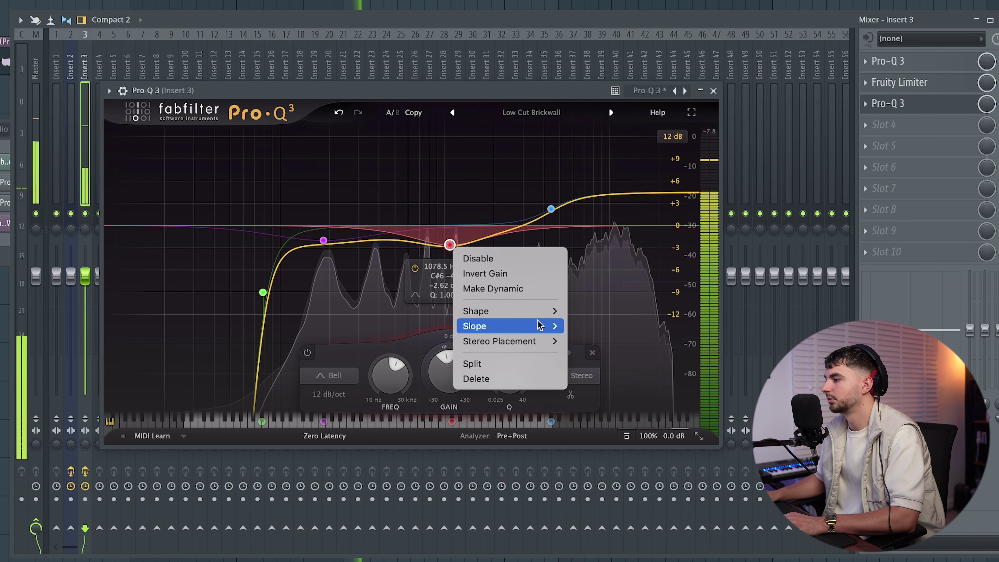
{"action": "mouse_move", "coordinate": [541, 310]}
{"action": "left_click", "coordinate": [583, 330]}
{"action": "left_click_drag", "start_coordinate": [451, 236], "coordinate": [428, 247]}
- Set the low shelf's frequency to 650 Hz and raise its Q to about 0.49 during playback
{"action": "double_click", "coordinate": [427, 287]}
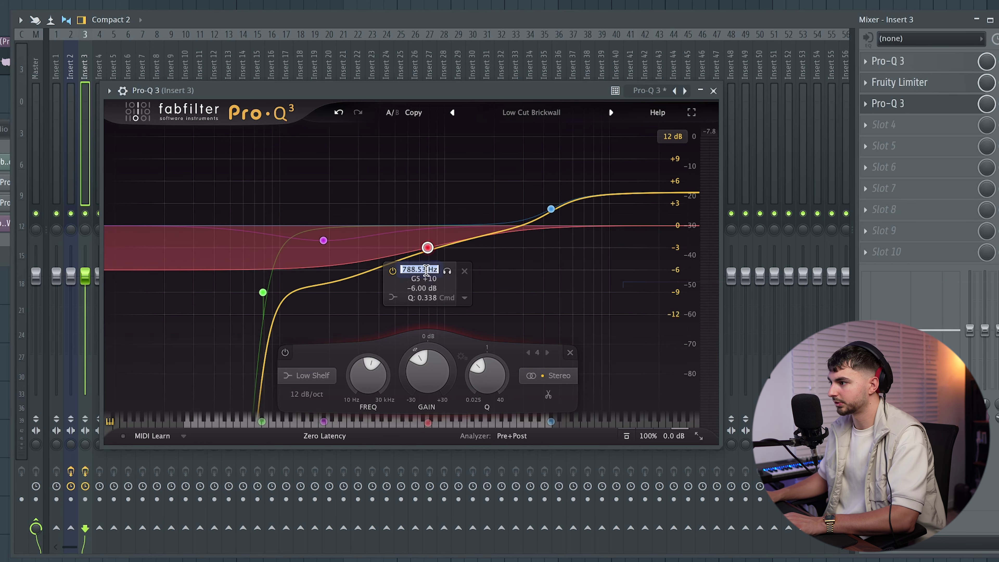
{"action": "type", "text": "650"}
{"action": "key", "text": "Return"}
{"action": "scroll", "coordinate": [416, 252], "scroll_direction": "up", "scroll_amount": 2}
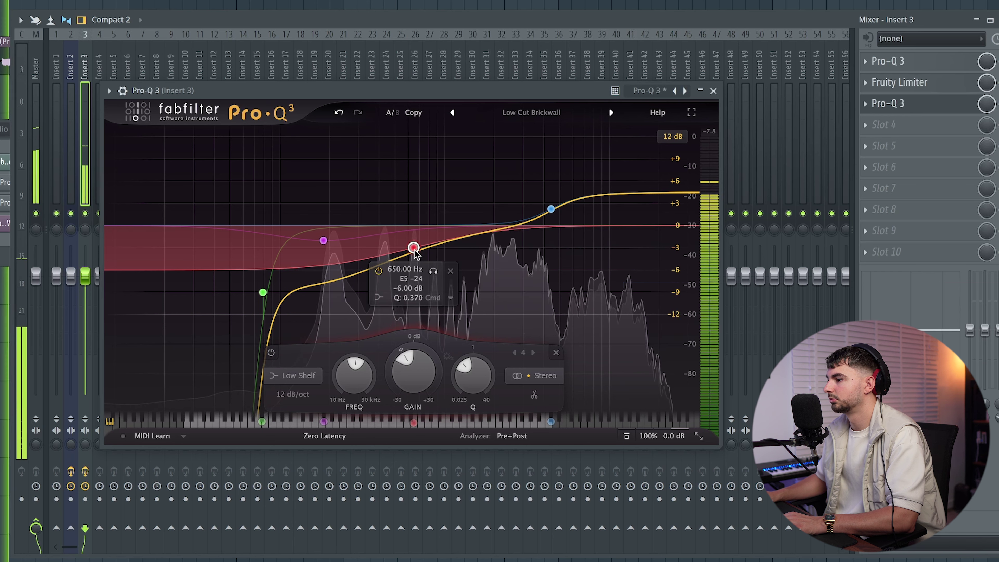
- Lower the low shelf's frequency to 600 Hz and raise its Q to about 0.58 while the vocal plays
{"action": "left_click", "coordinate": [405, 270]}
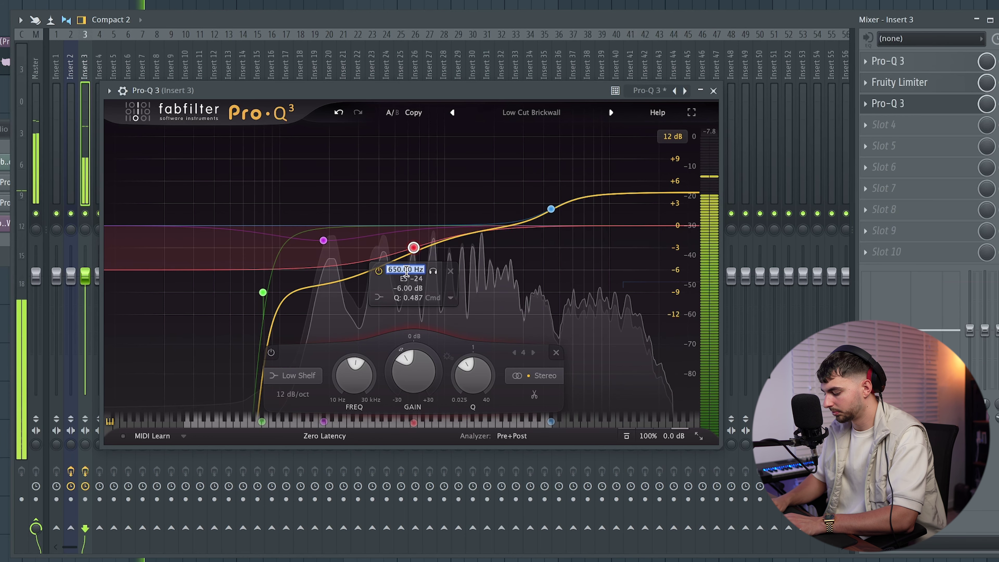
{"action": "key", "text": "Return"}
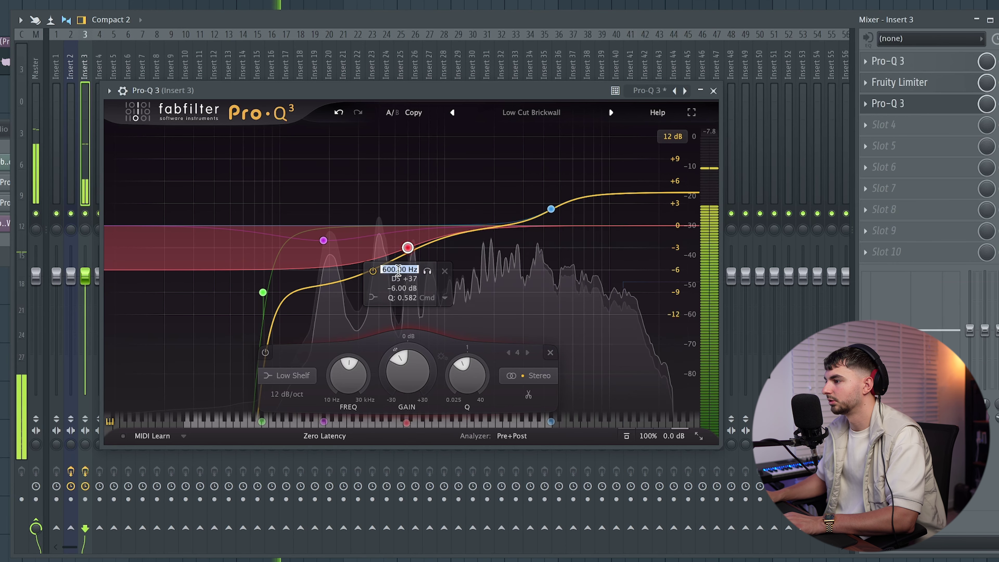
{"action": "key", "text": "Return"}
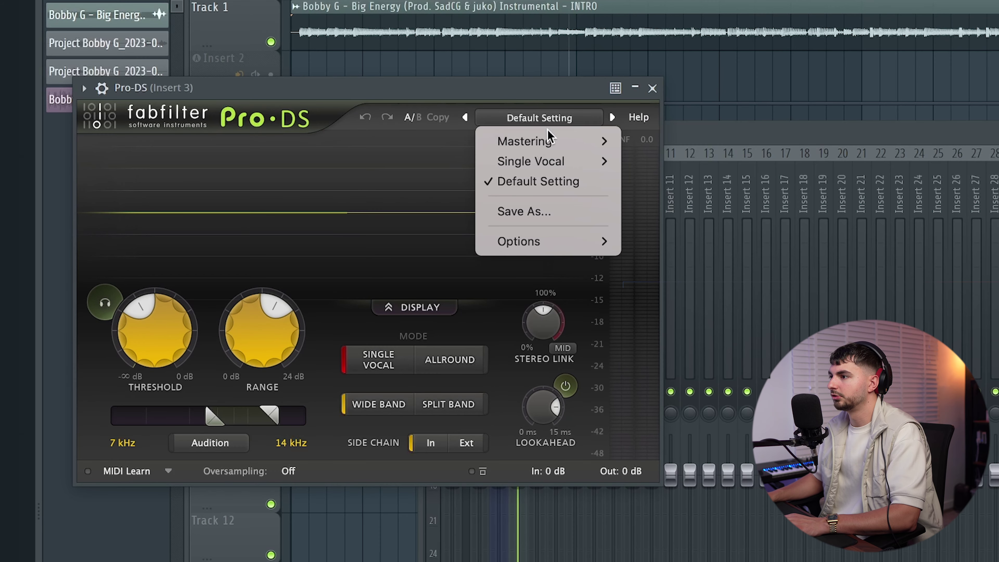
- Load the Single Vocal preset Male Split Band in the first Pro-DS, raise its Range close to maximum, and audition the vocal
{"action": "mouse_move", "coordinate": [549, 160]}
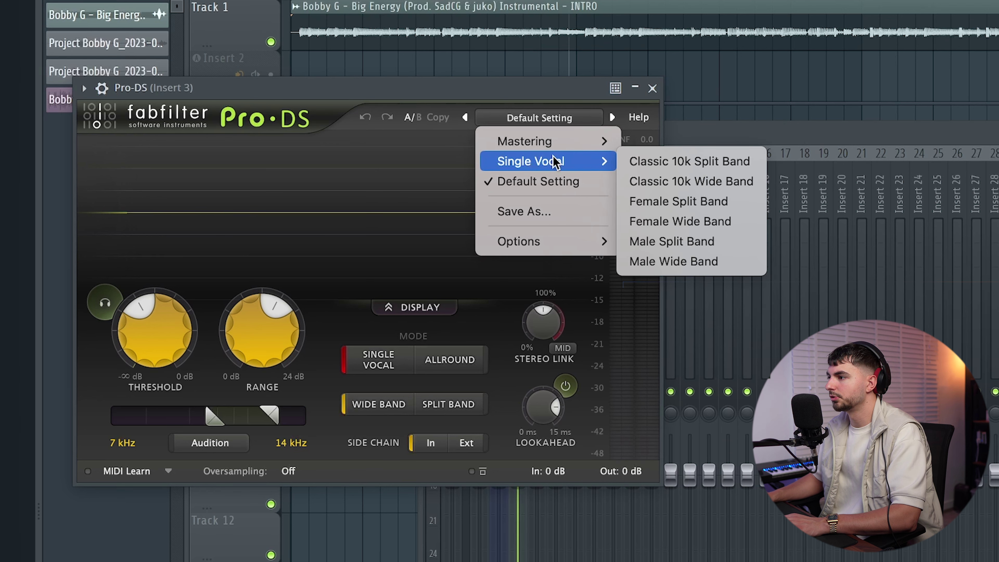
{"action": "left_click", "coordinate": [672, 241]}
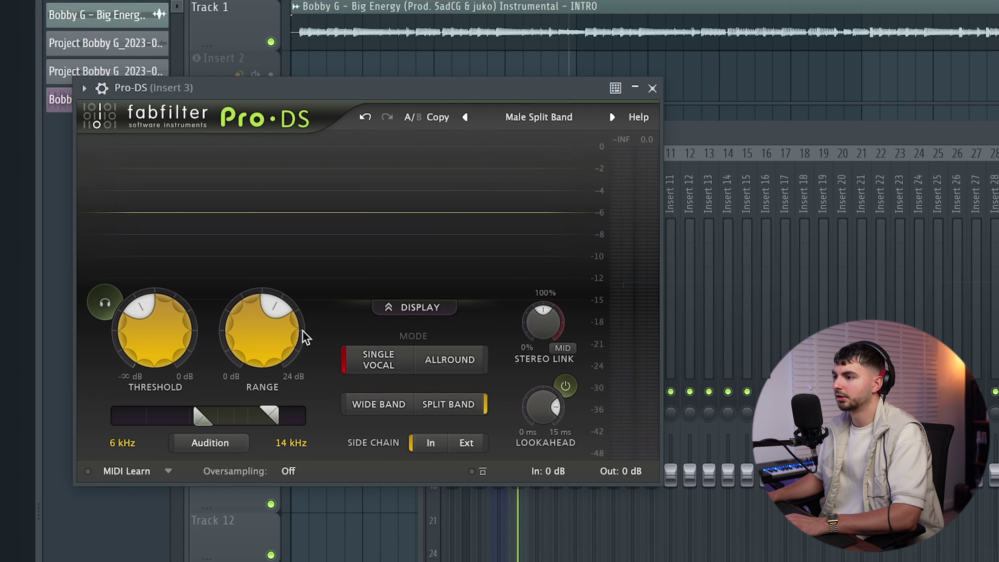
{"action": "left_click_drag", "start_coordinate": [276, 331], "coordinate": [273, 327]}
{"action": "key", "text": "space"}
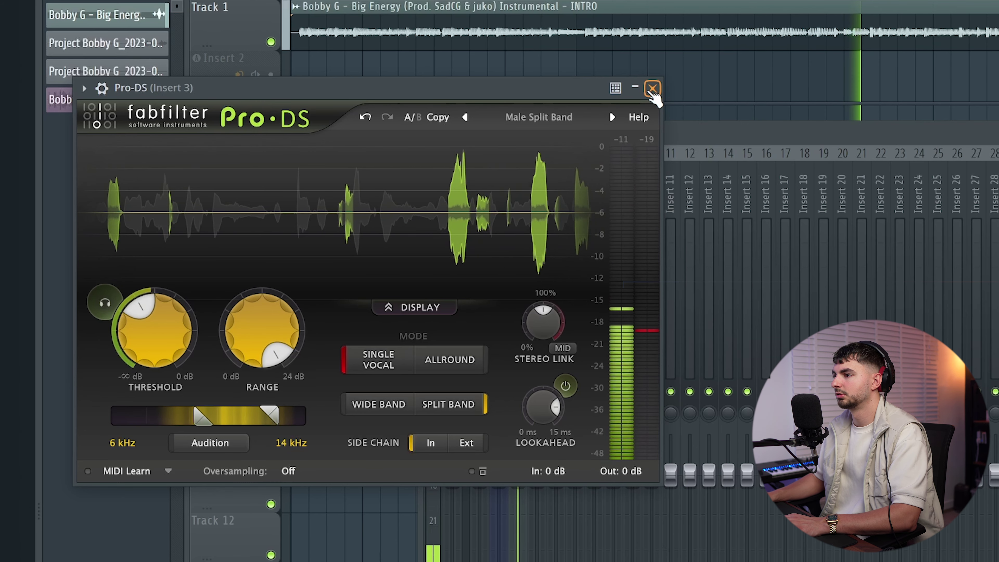
{"action": "key", "text": "space"}
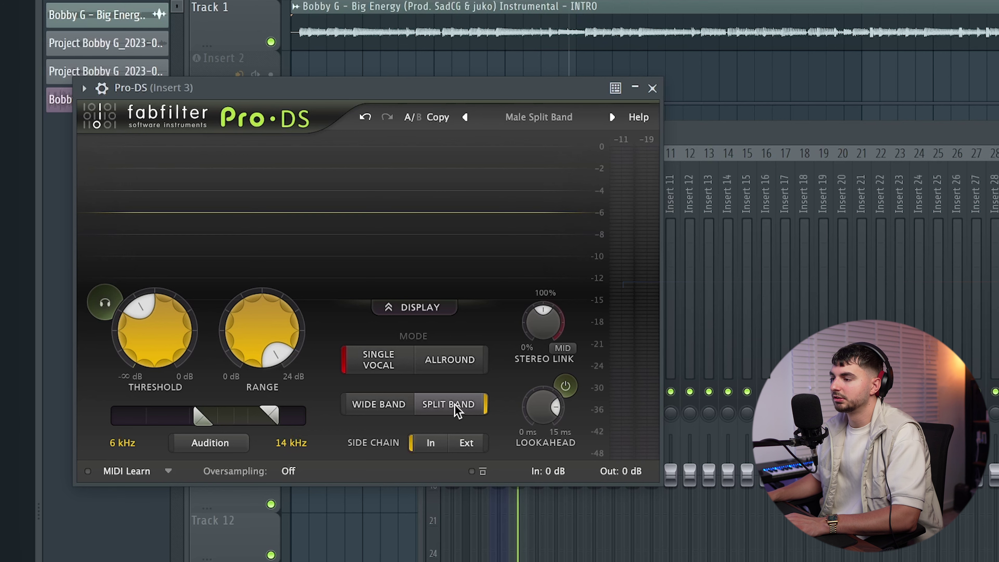
{"action": "mouse_move", "coordinate": [454, 404]}
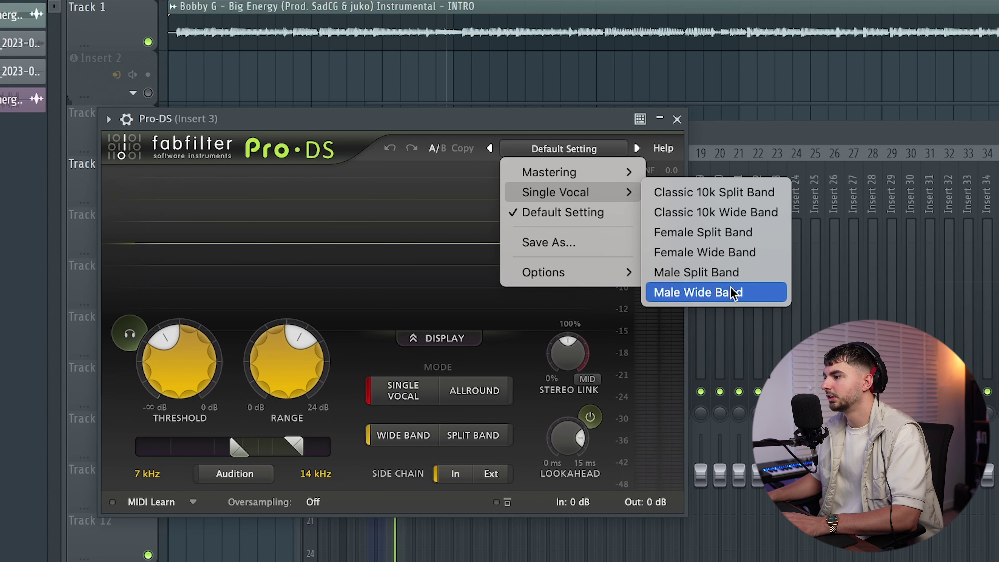
- Load Male Split Band in the second Pro-DS with a detection band of 2.153 to 4.568 kHz, audition it, and close the plugin
{"action": "left_click", "coordinate": [708, 280]}
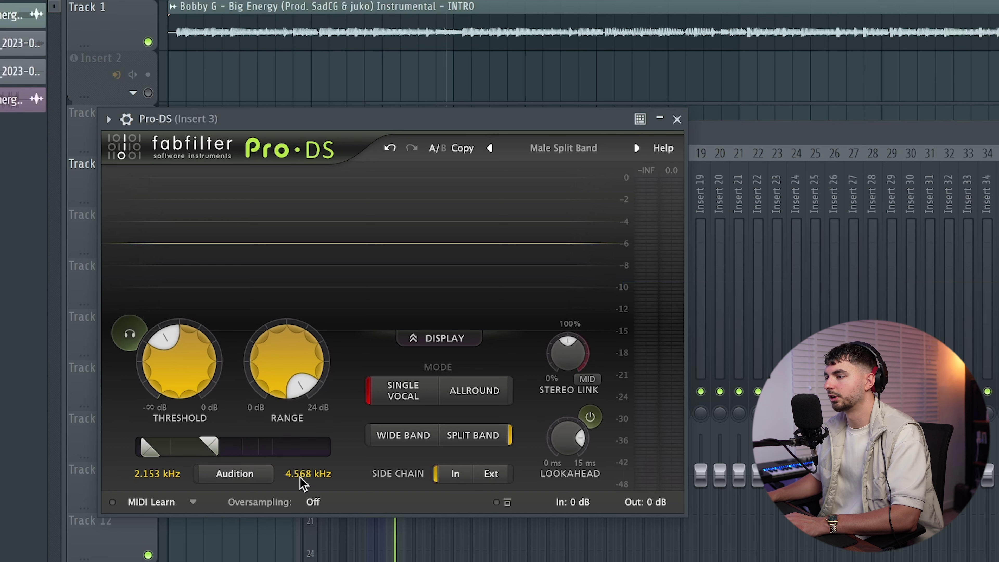
{"action": "key", "text": "space"}
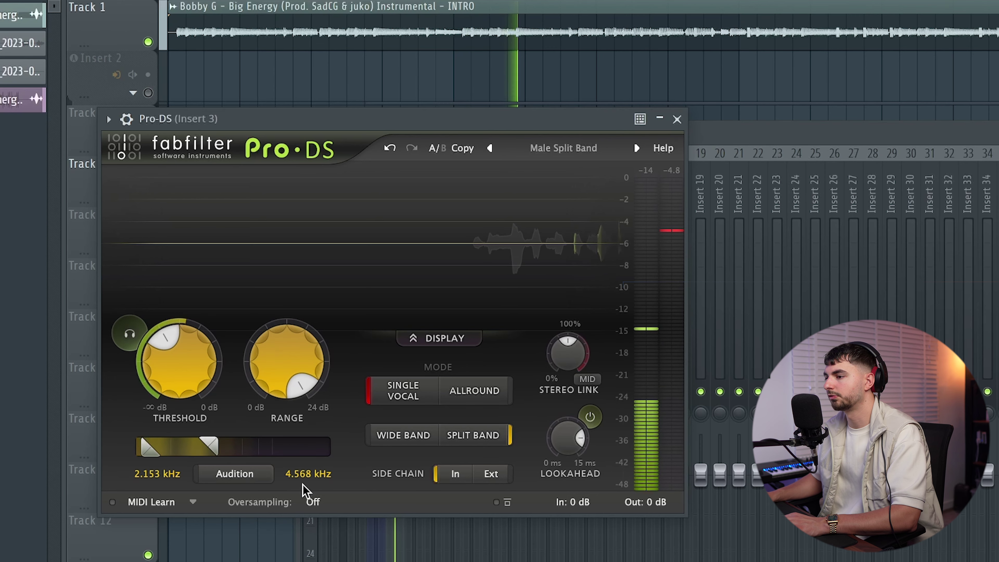
{"action": "mouse_move", "coordinate": [196, 354]}
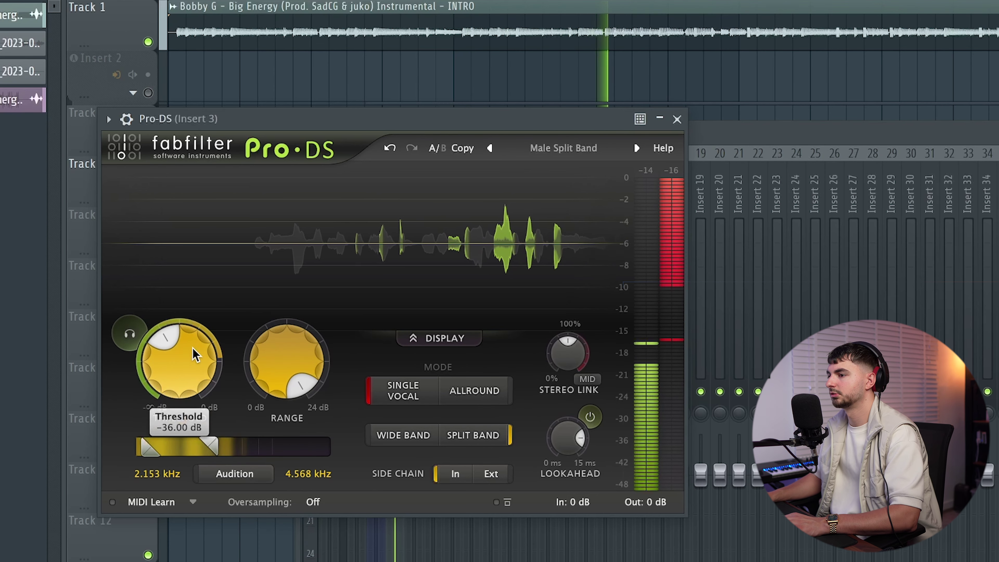
{"action": "left_click", "coordinate": [677, 119]}
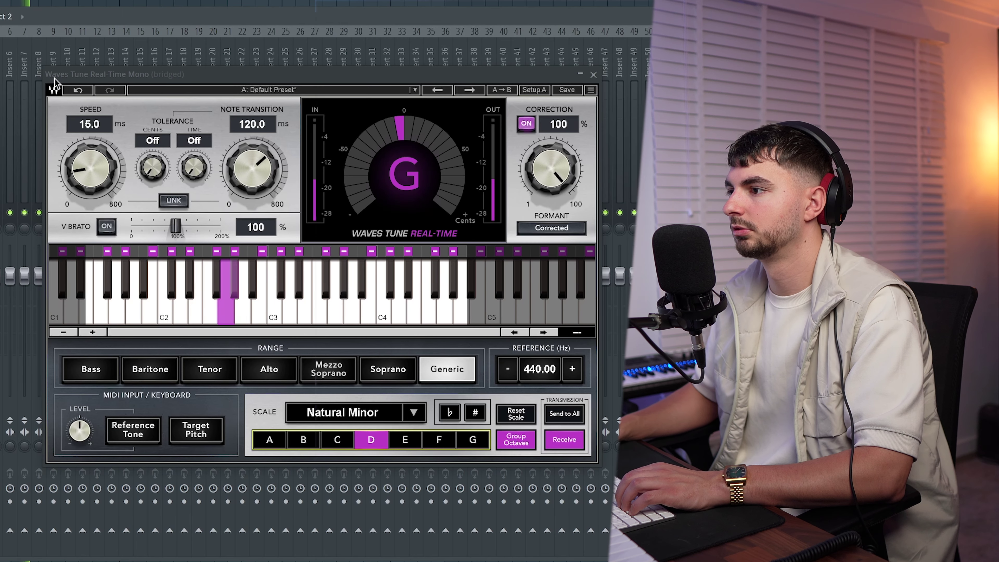
- Adjust Waves Tune Real-Time during playback, bringing Speed to about 12.5 ms and Note Transition to about 38 ms
{"action": "left_click_drag", "start_coordinate": [84, 157], "coordinate": [82, 166]}
{"action": "left_click_drag", "start_coordinate": [282, 170], "coordinate": [278, 139]}
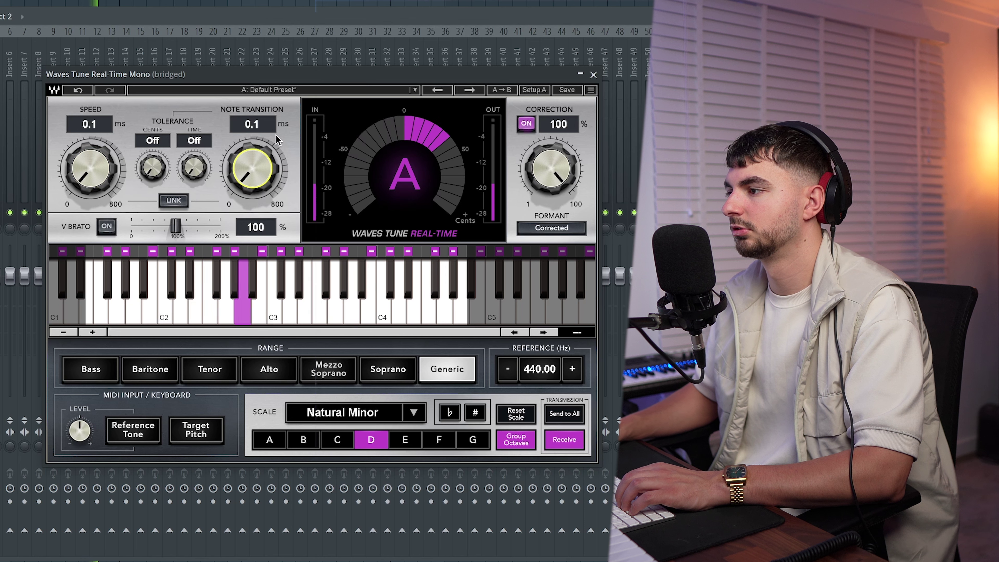
{"action": "left_click_drag", "start_coordinate": [90, 168], "coordinate": [90, 165]}
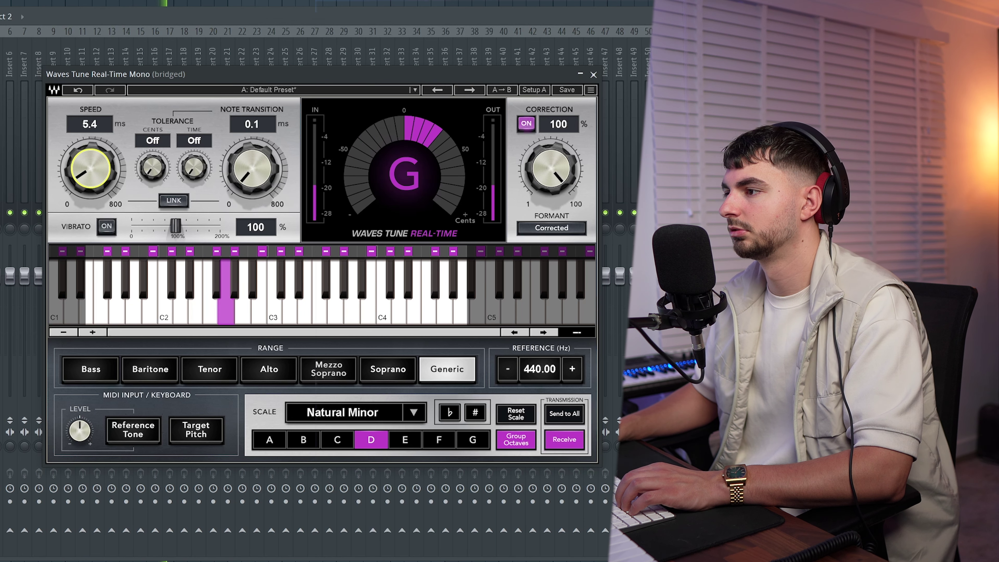
{"action": "left_click_drag", "start_coordinate": [274, 189], "coordinate": [258, 186]}
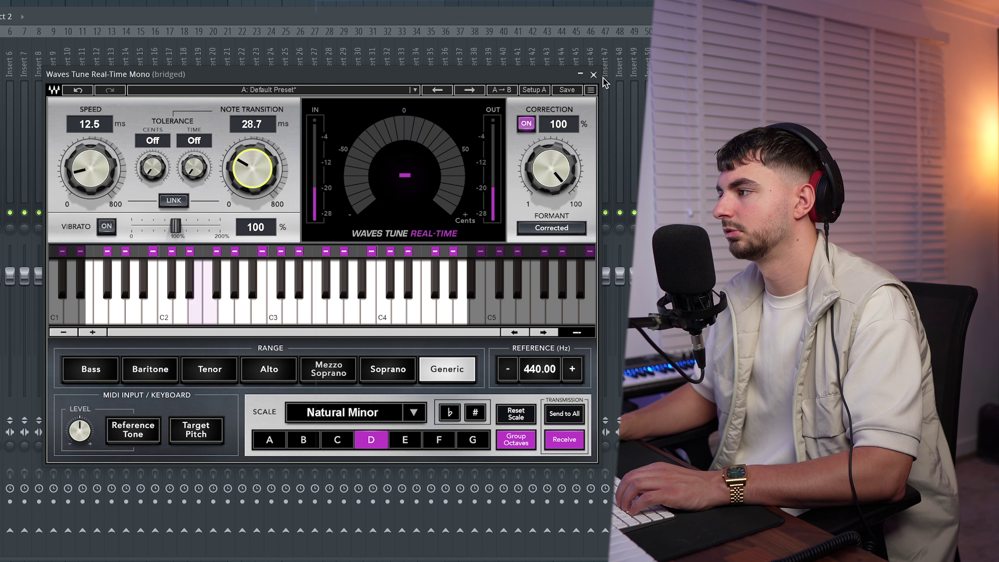
{"action": "left_click_drag", "start_coordinate": [246, 172], "coordinate": [246, 168]}
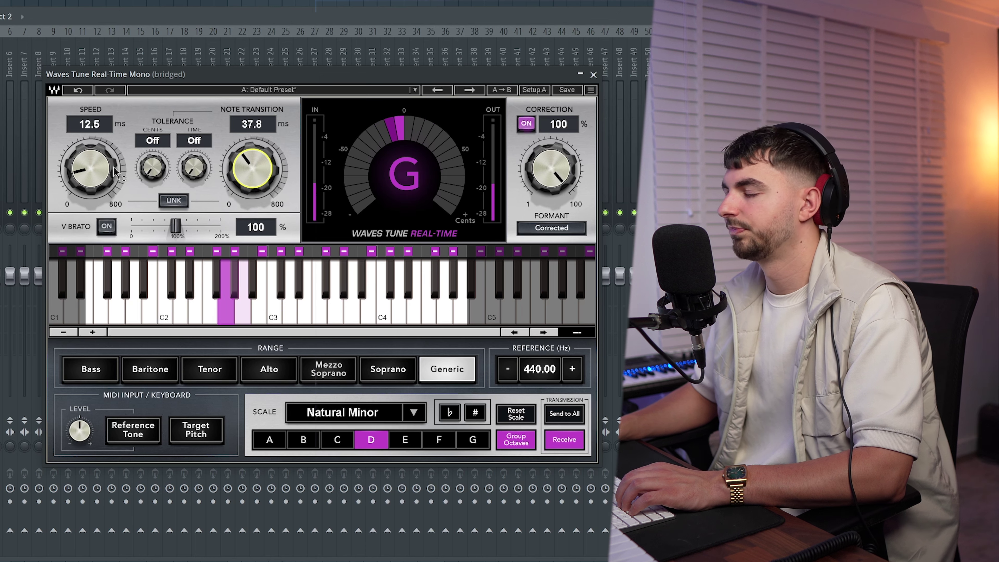
{"action": "left_click_drag", "start_coordinate": [88, 185], "coordinate": [87, 180]}
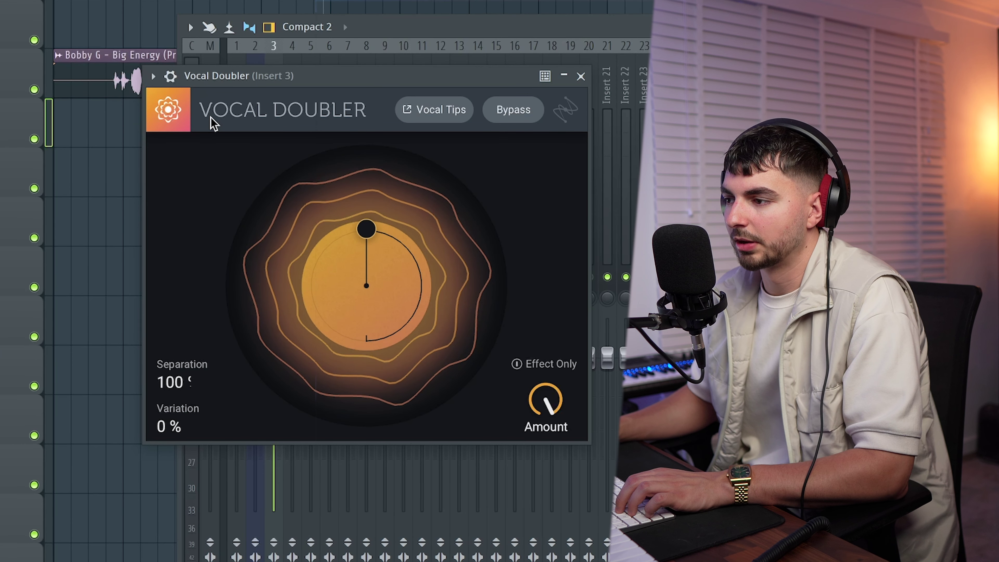
- Set the Vocal Doubler's Variation to 60 % and reduce its effect Amount
{"action": "left_click_drag", "start_coordinate": [167, 429], "coordinate": [180, 299]}
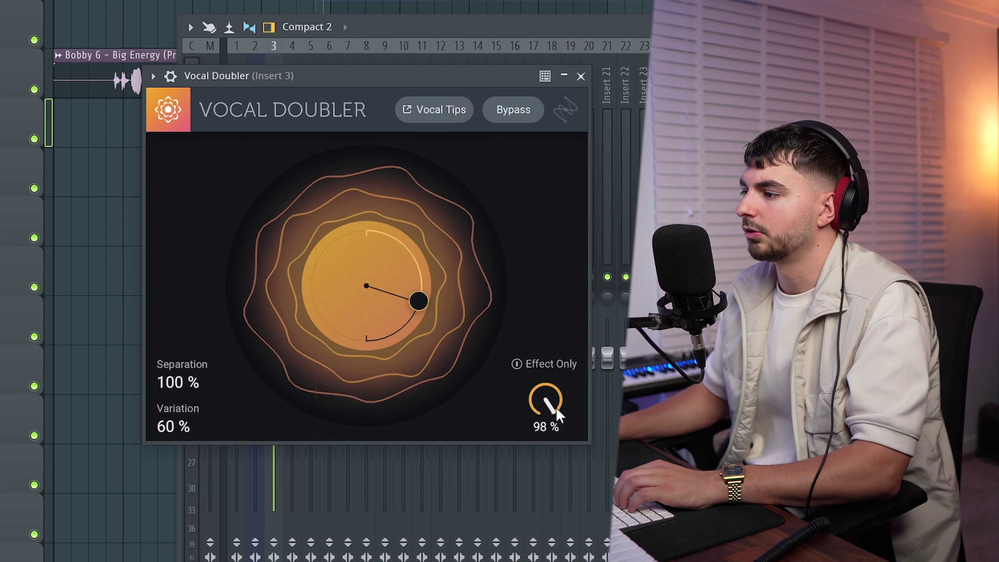
{"action": "left_click_drag", "start_coordinate": [560, 414], "coordinate": [545, 456]}
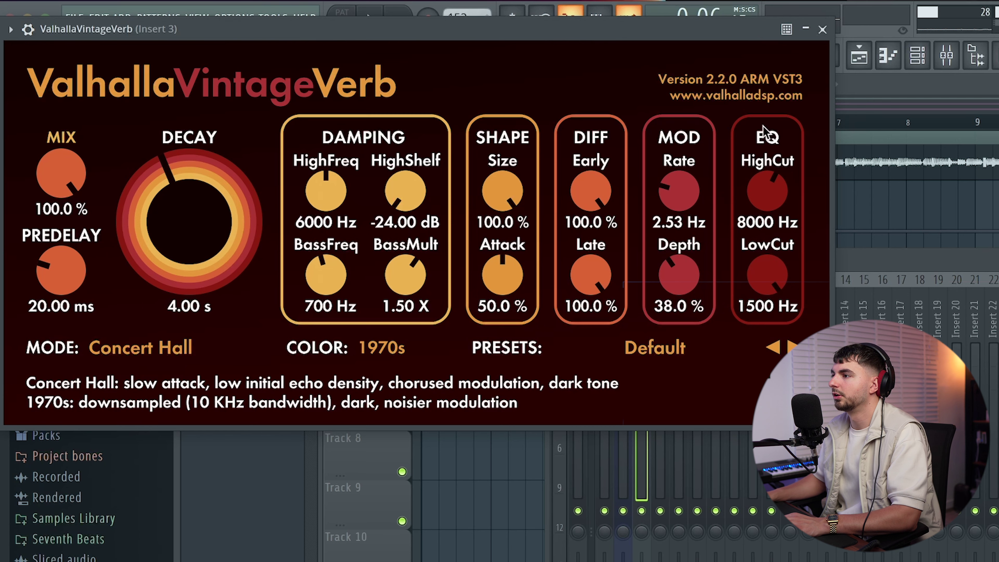
- Set the vocal's ValhallaVintageVerb HighCut to about 3050 Hz, Size to about 53.5 %, and Predelay to about 38 ms
{"action": "left_click_drag", "start_coordinate": [759, 206], "coordinate": [753, 254]}
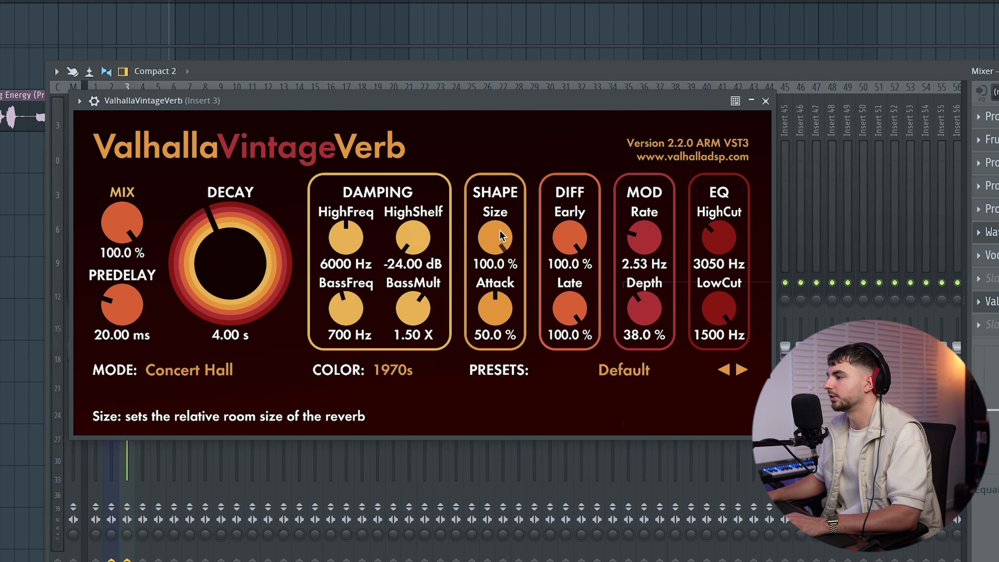
{"action": "left_click_drag", "start_coordinate": [504, 188], "coordinate": [505, 200]}
{"action": "left_click_drag", "start_coordinate": [496, 254], "coordinate": [497, 256]}
{"action": "left_click_drag", "start_coordinate": [108, 311], "coordinate": [107, 304]}
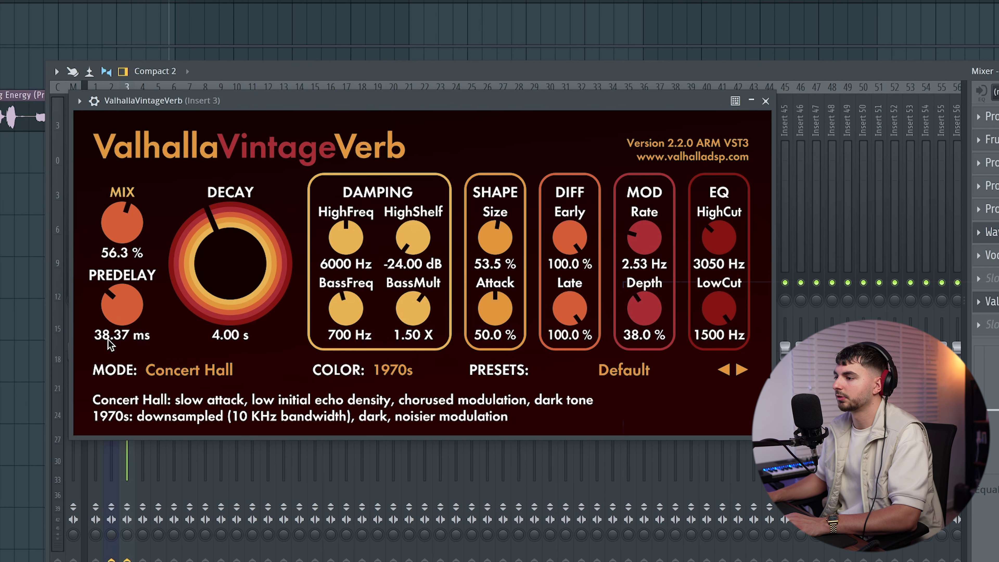
- Choose a different reverb mode in the vocal's ValhallaVintageVerb and lower its Mix
{"action": "left_click", "coordinate": [184, 370]}
{"action": "left_click", "coordinate": [177, 431]}
{"action": "left_click_drag", "start_coordinate": [121, 209], "coordinate": [117, 232]}
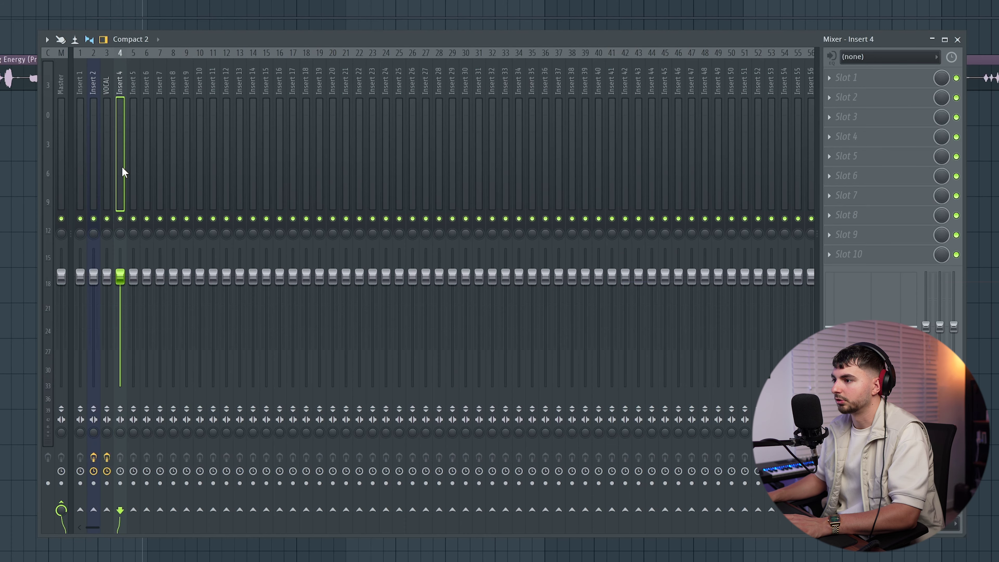
- Route the VOCAL mixer track to Insert 4 as an additional send
{"action": "left_click", "coordinate": [111, 175]}
{"action": "right_click", "coordinate": [122, 510]}
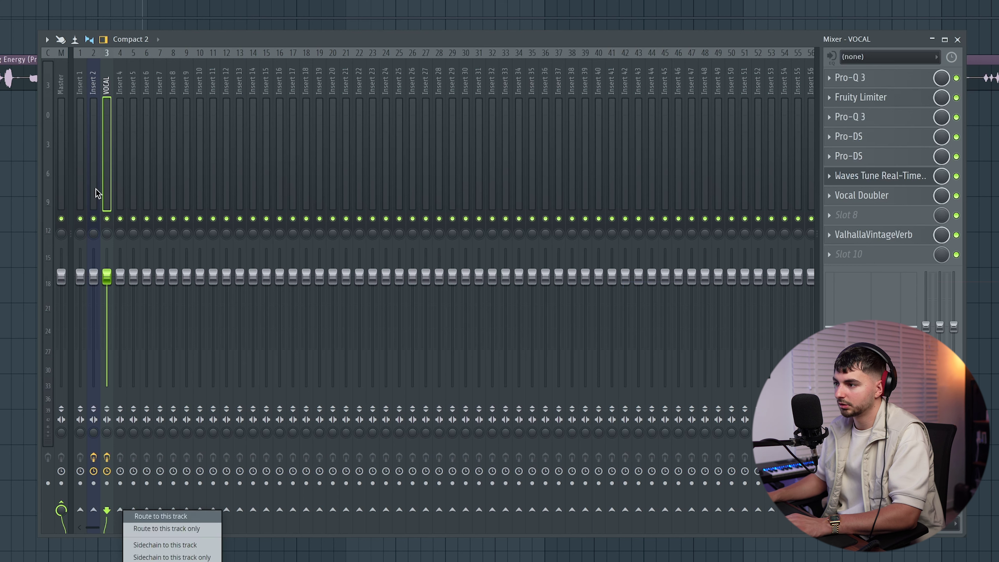
{"action": "left_click", "coordinate": [161, 516]}
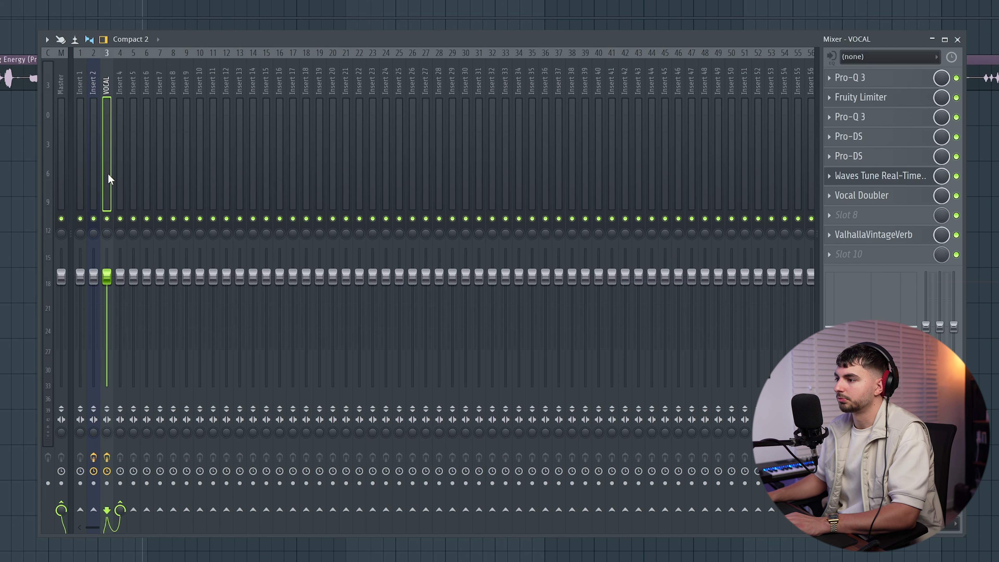
- Play the song to check the vocal signal on Insert 4, and compare the VOCAL and Insert 4 tracks
{"action": "left_click", "coordinate": [119, 184]}
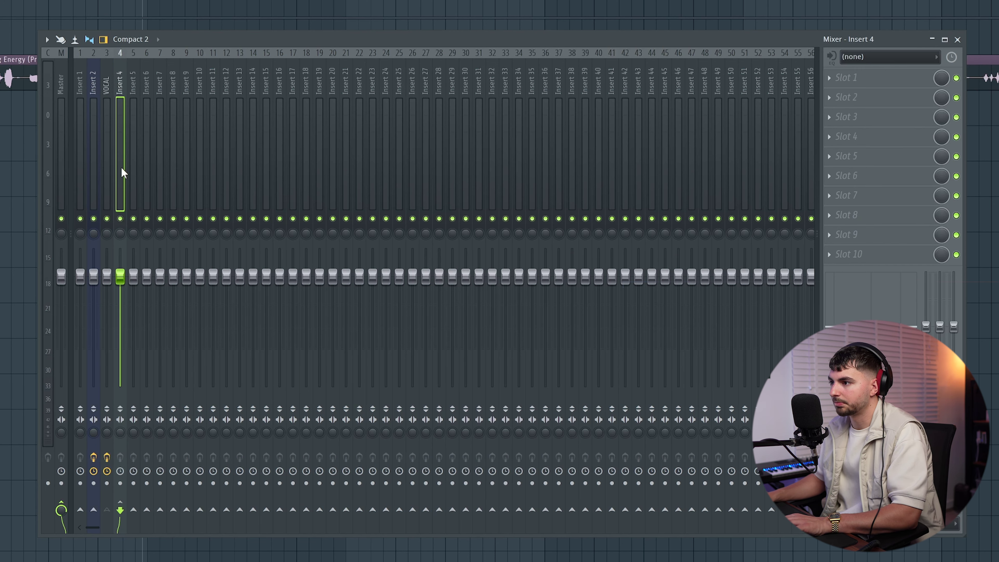
{"action": "key", "text": "space"}
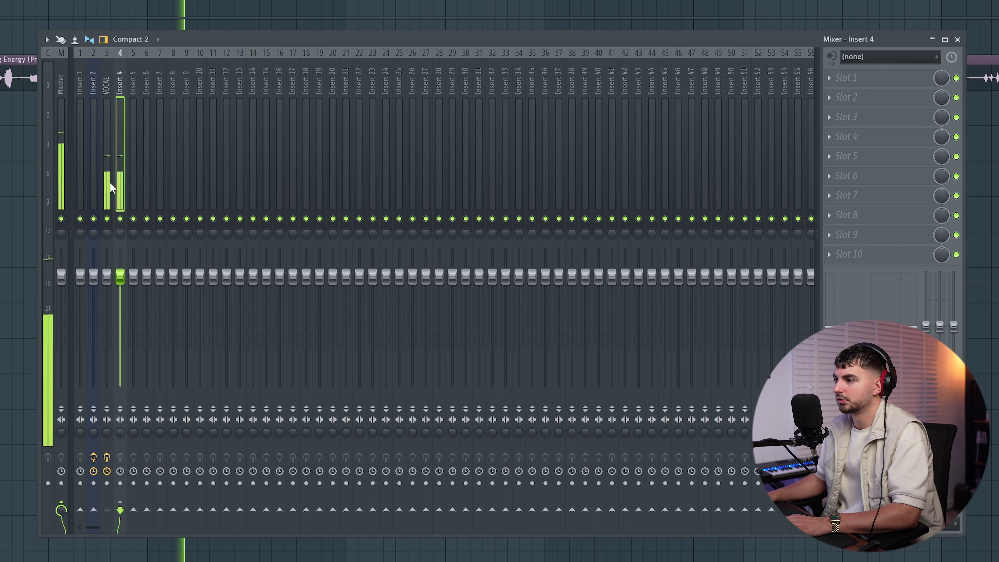
{"action": "key", "text": "space"}
{"action": "left_click", "coordinate": [110, 183]}
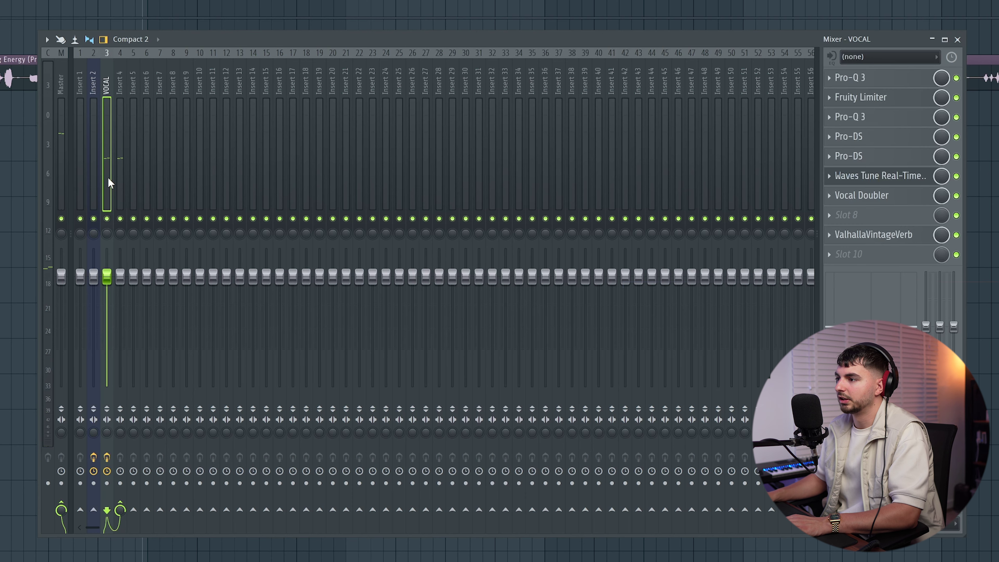
{"action": "left_click", "coordinate": [118, 182]}
{"action": "left_click", "coordinate": [110, 187]}
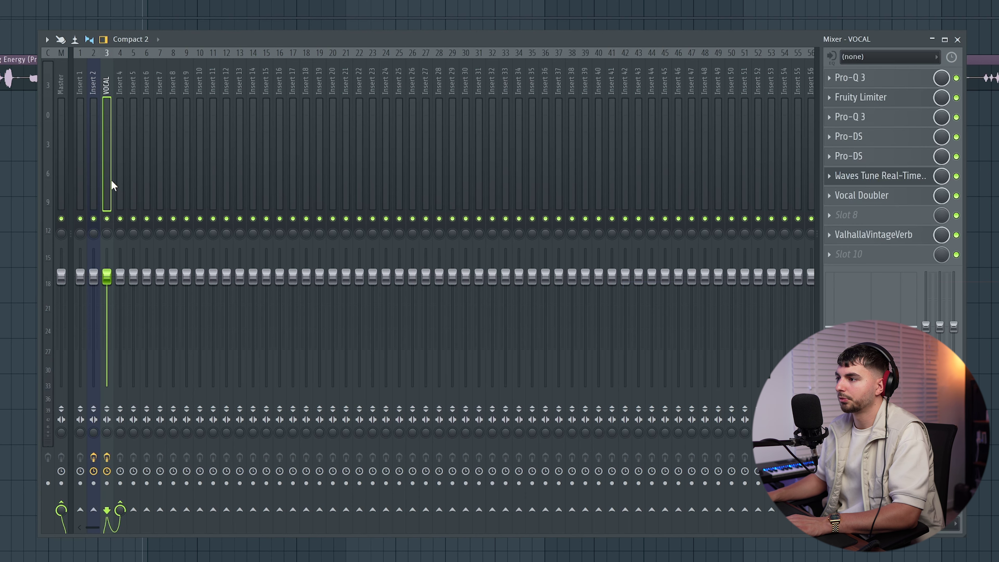
- Rename mixer Insert 4 as REVERB SEND
{"action": "left_click", "coordinate": [120, 185]}
{"action": "key", "text": "F2"}
{"action": "type", "text": "R"}
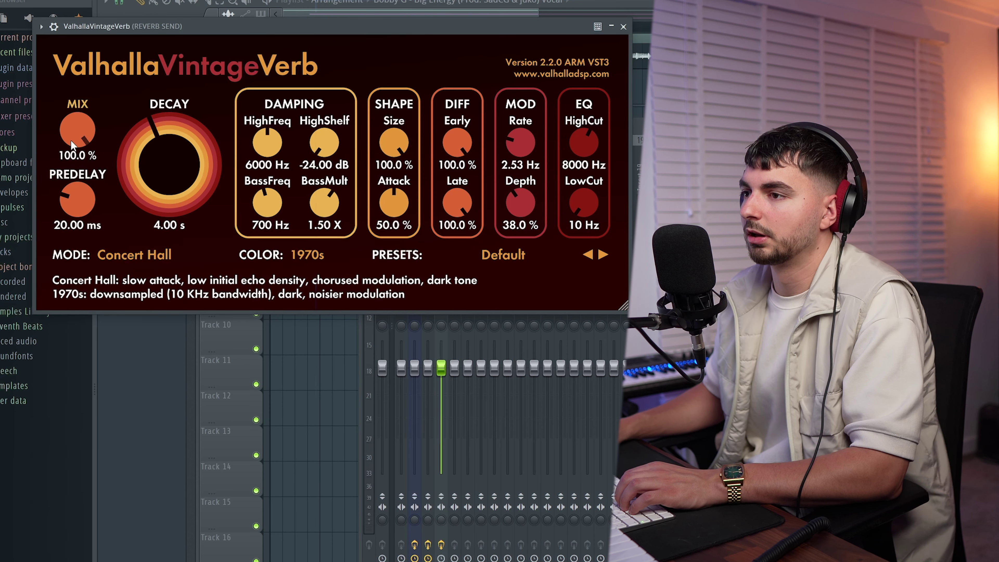
- Set the Predelay of the ValhallaVintageVerb on REVERB SEND to about 30.5 ms and its mode to Plate
{"action": "left_click_drag", "start_coordinate": [78, 198], "coordinate": [77, 185]}
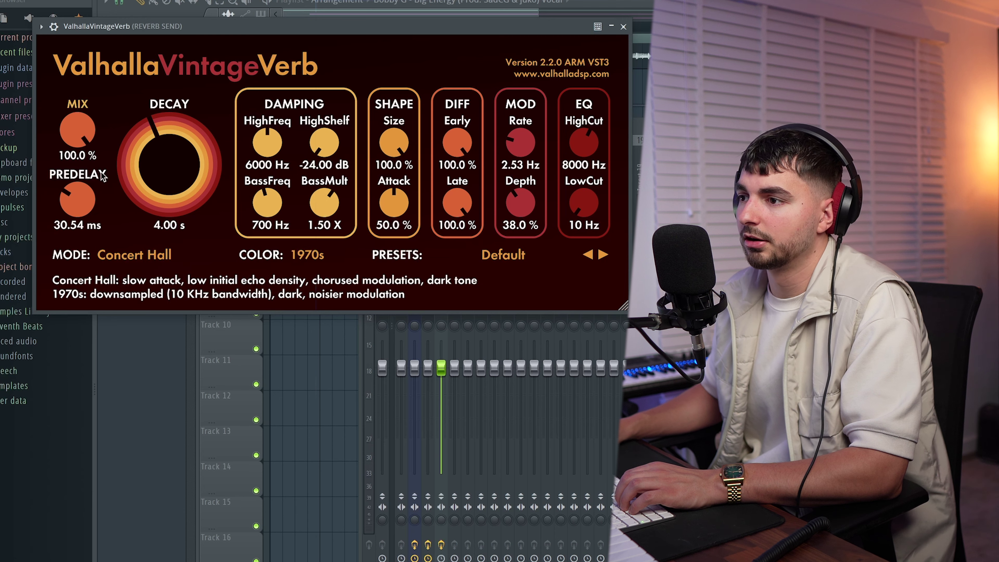
{"action": "left_click", "coordinate": [129, 265]}
{"action": "left_click", "coordinate": [118, 281]}
- Set the send reverb's HighCut to about 3070 Hz, LowCut to 1500 Hz, and Size to about 61 %, and put its window away
{"action": "mouse_move", "coordinate": [579, 149]}
{"action": "left_mouse_down"}
{"action": "mouse_move", "coordinate": [580, 157]}
{"action": "mouse_move", "coordinate": [585, 148]}
{"action": "left_mouse_up"}
{"action": "left_click_drag", "start_coordinate": [394, 134], "coordinate": [401, 141]}
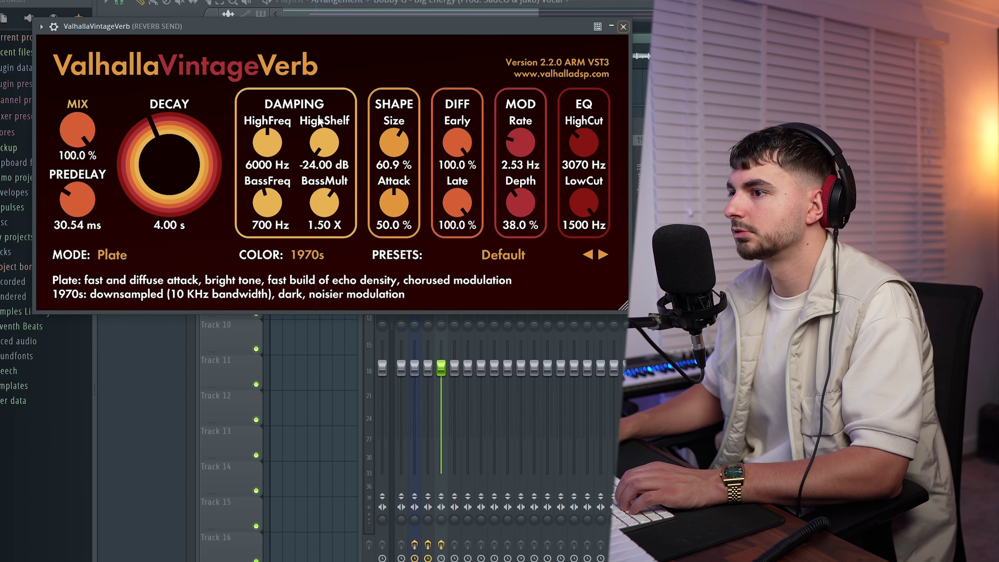
{"action": "left_click", "coordinate": [611, 26]}
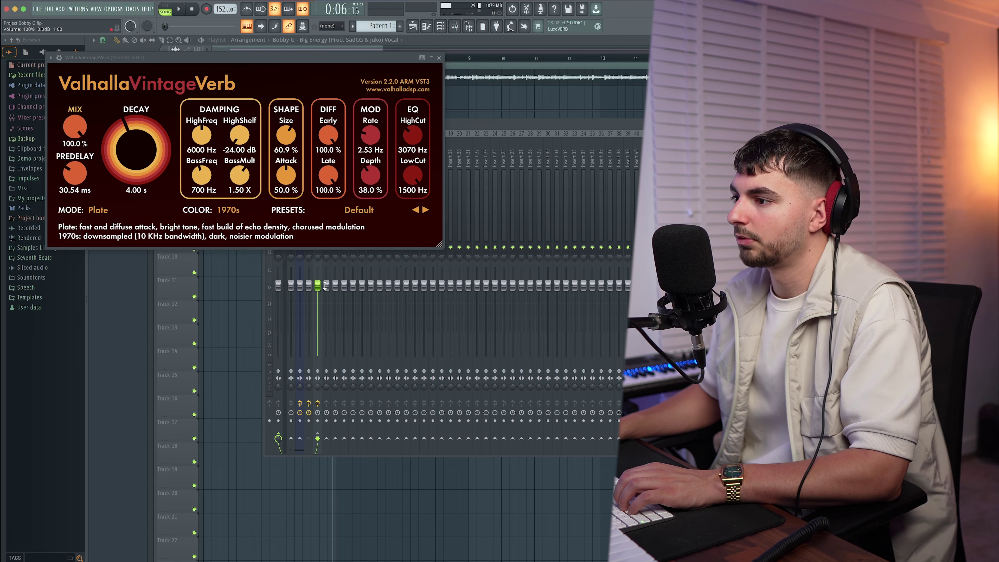
- Play the song and rebalance the reverb by setting the REVERB SEND fader slightly below its default level
{"action": "left_click", "coordinate": [439, 58]}
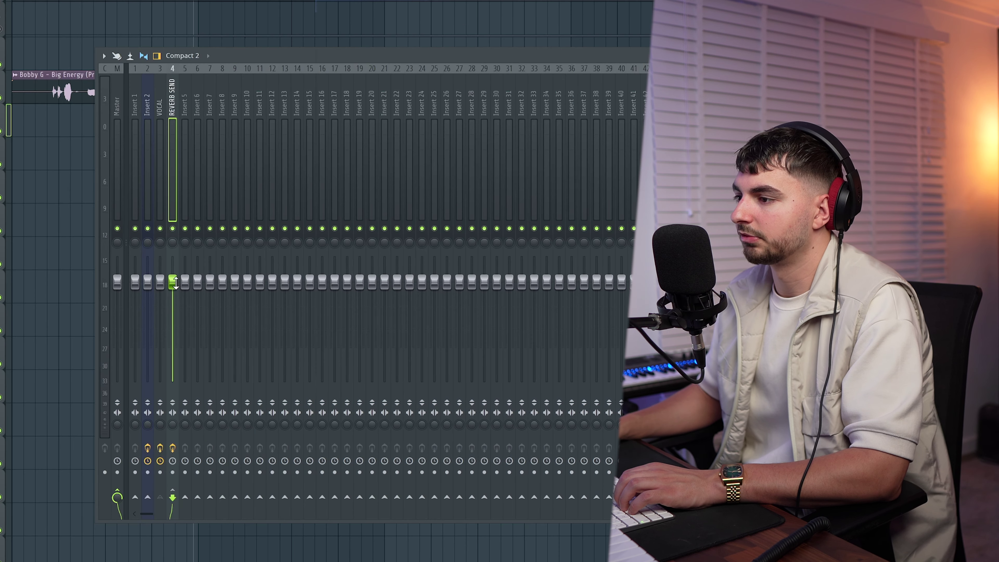
{"action": "key", "text": "space"}
{"action": "left_click_drag", "start_coordinate": [173, 307], "coordinate": [172, 335]}
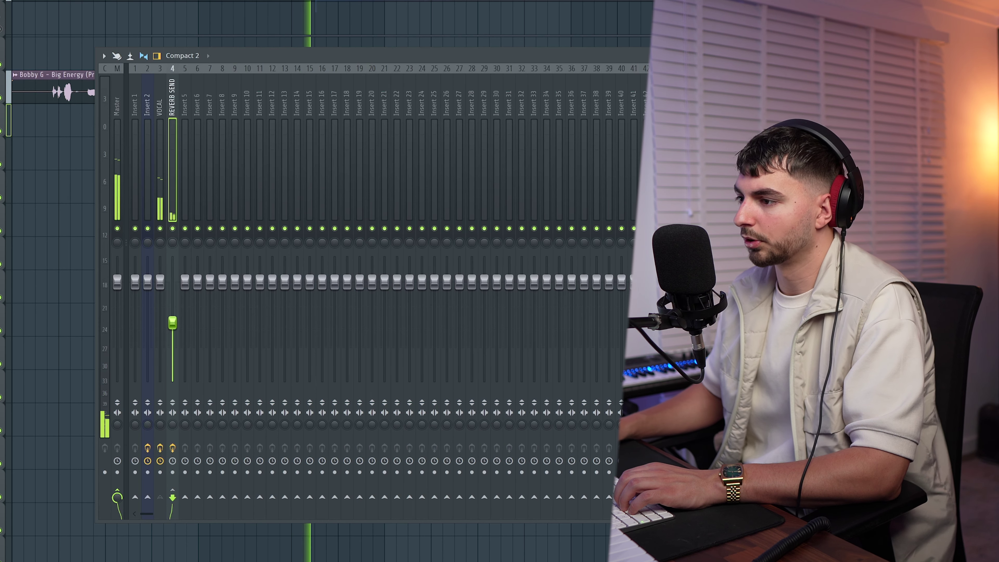
{"action": "left_click_drag", "start_coordinate": [173, 361], "coordinate": [173, 294]}
{"action": "left_click", "coordinate": [156, 162]}
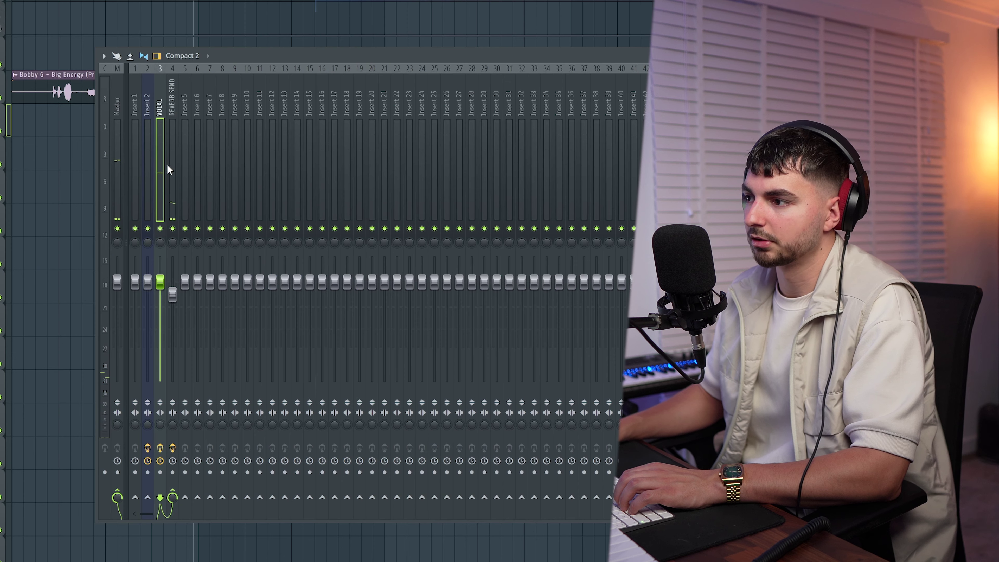
- Add Fruity Limiter to the REVERB SEND track, switch it to compressor mode with sidechain input 1, and start playback
{"action": "left_click", "coordinate": [168, 165]}
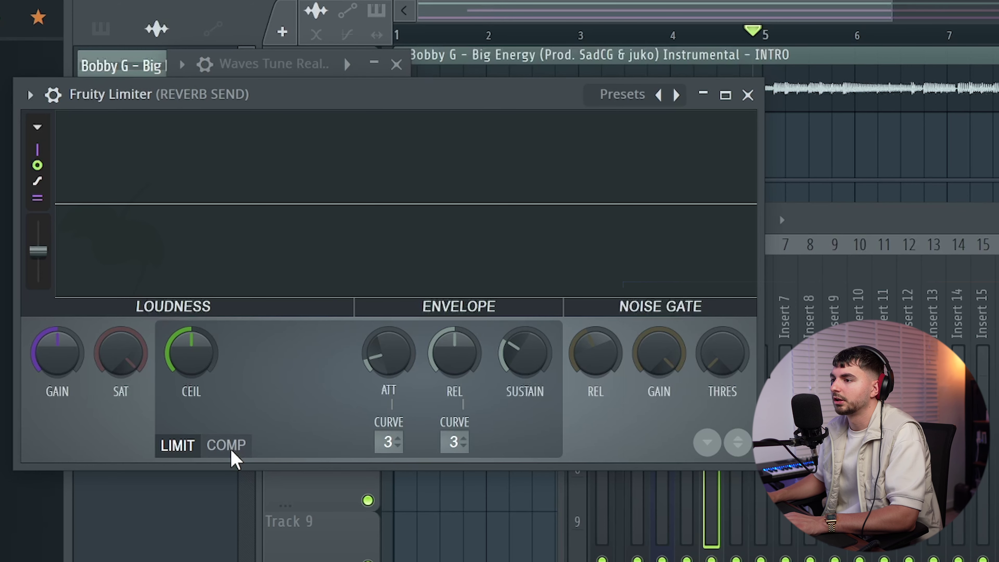
{"action": "left_click", "coordinate": [231, 451]}
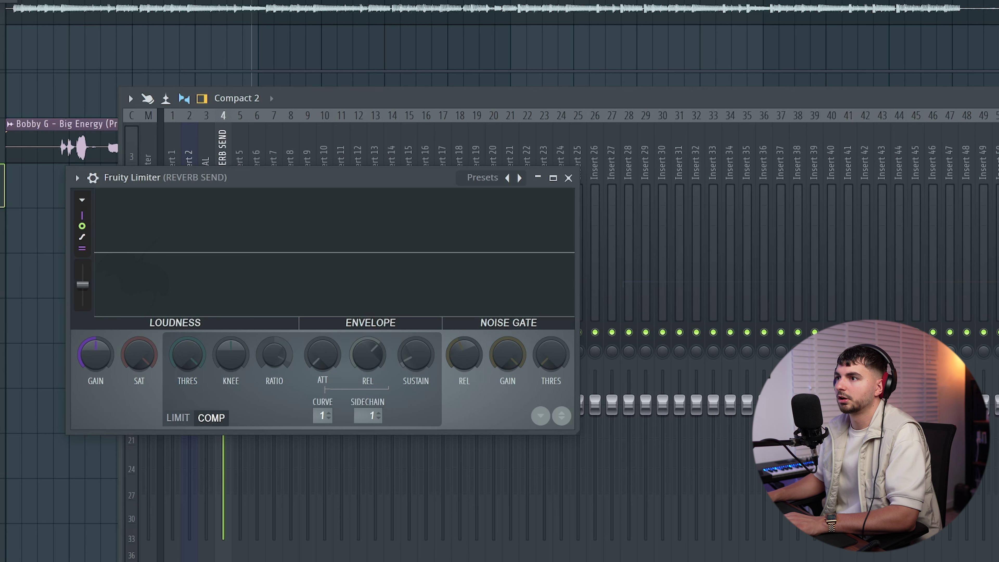
{"action": "key", "text": "space"}
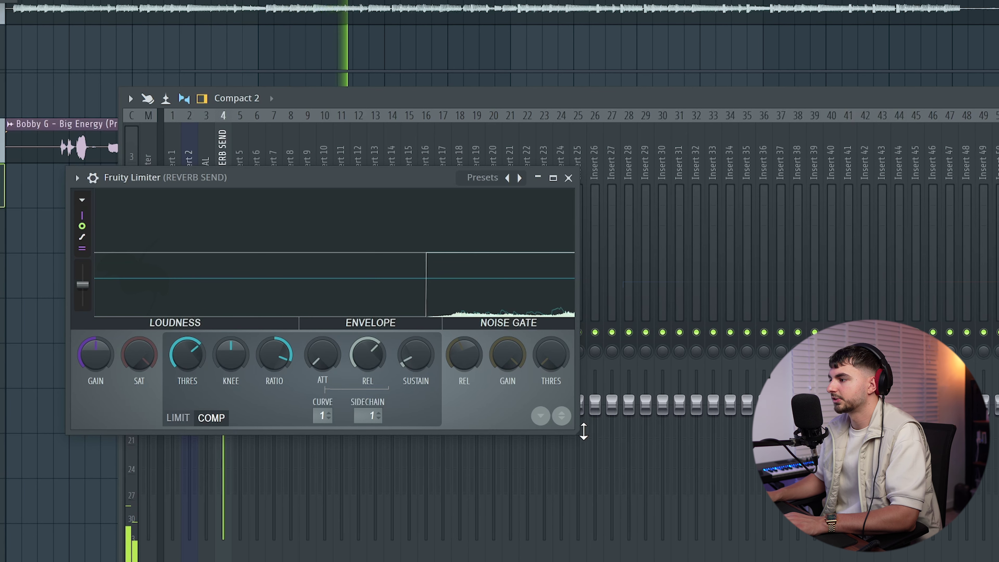
- Enlarge the Fruity Limiter, lower its threshold so the vocal ducks the reverb, and lower the REVERB SEND fader
{"action": "left_click_drag", "start_coordinate": [575, 425], "coordinate": [767, 551]}
{"action": "left_click_drag", "start_coordinate": [126, 470], "coordinate": [116, 474]}
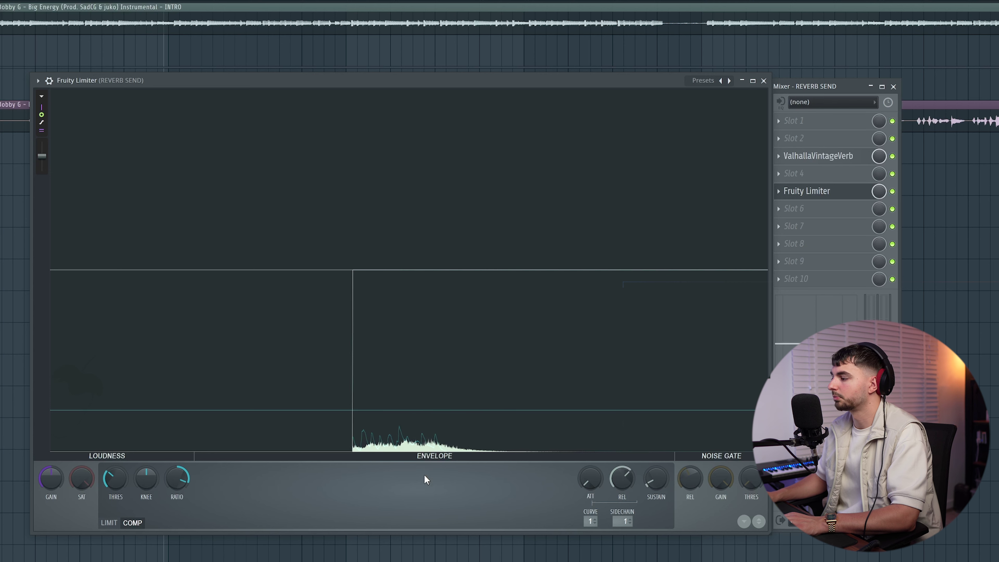
{"action": "left_click_drag", "start_coordinate": [137, 467], "coordinate": [121, 487]}
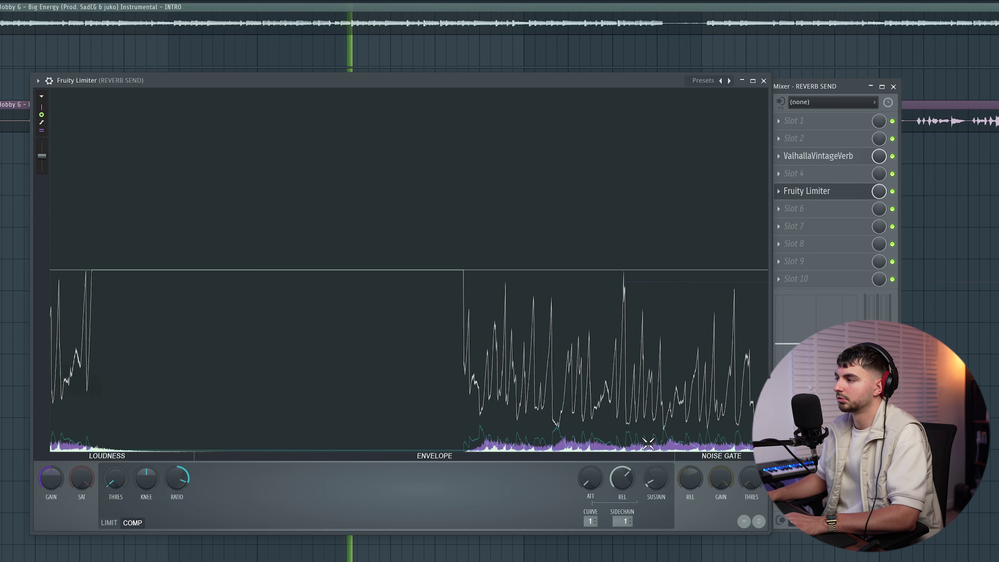
{"action": "key", "text": "F9"}
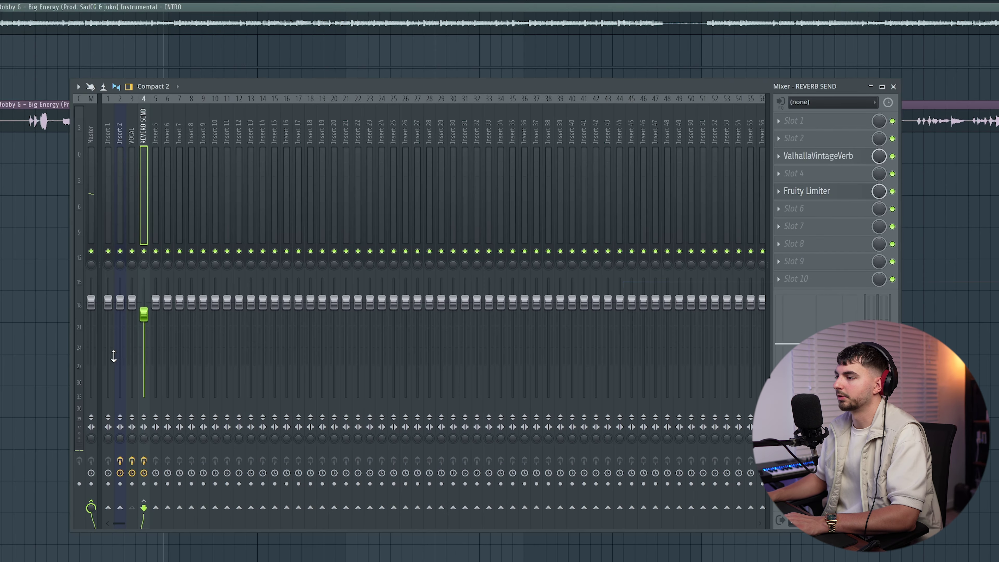
- Copy the VOCAL track's mixer state with its whole effect chain onto Insert 7
{"action": "left_click", "coordinate": [134, 168]}
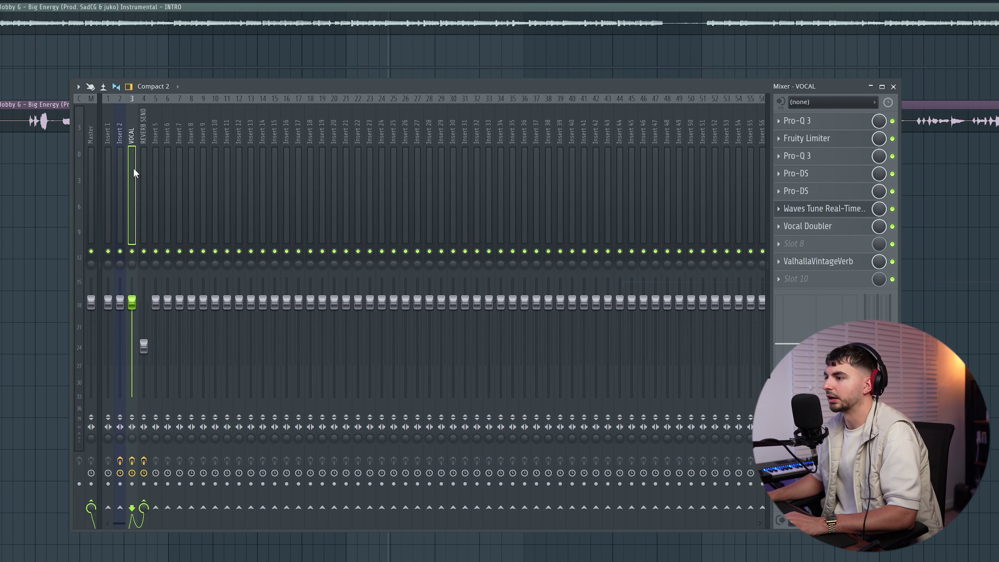
{"action": "right_click", "coordinate": [133, 168]}
{"action": "mouse_move", "coordinate": [168, 166]}
{"action": "left_click", "coordinate": [291, 190]}
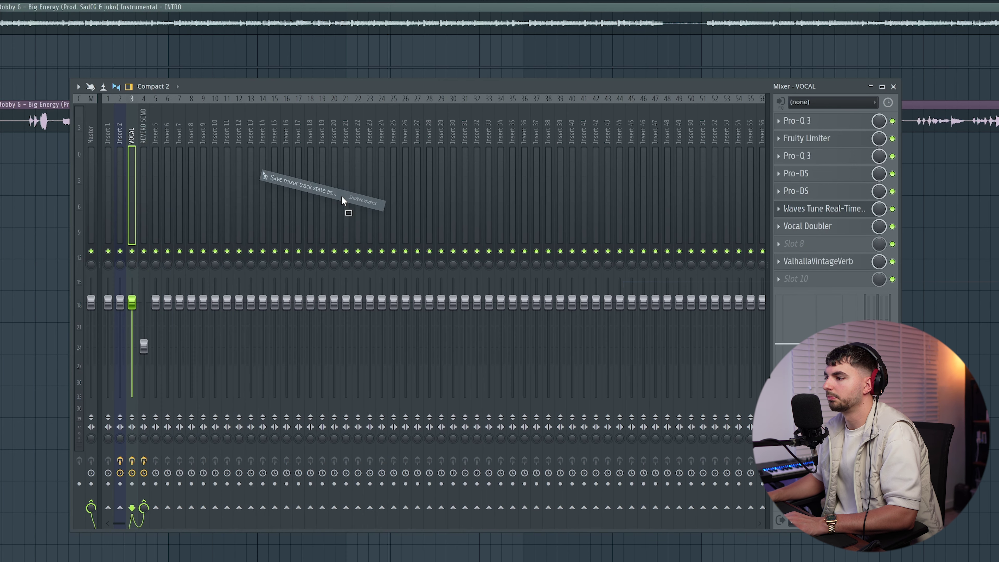
{"action": "left_click", "coordinate": [180, 189]}
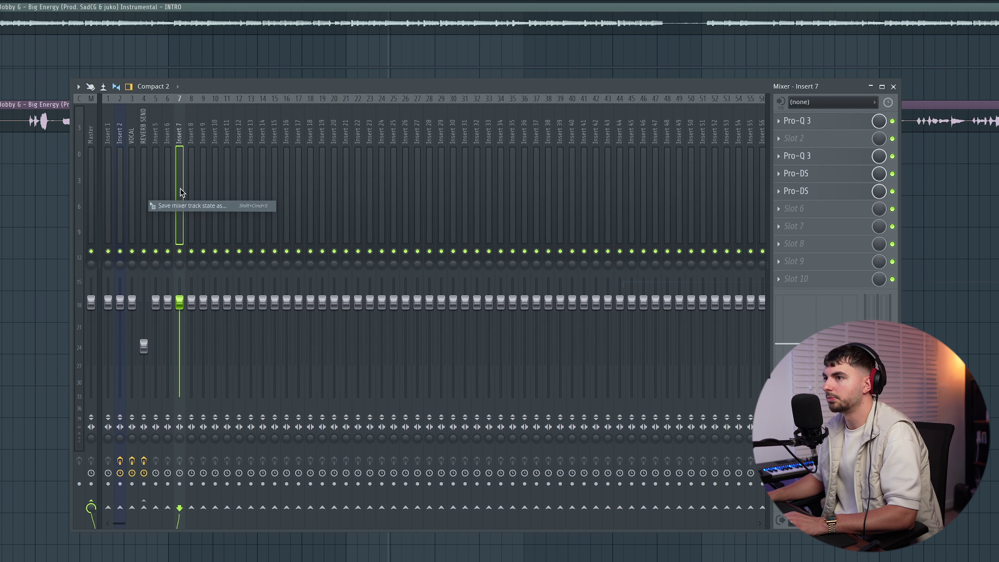